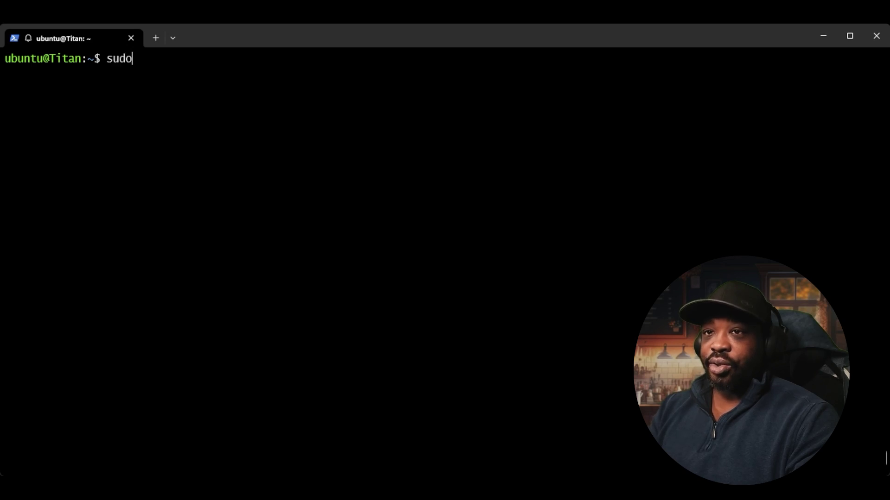
pyautogui.write('upda')
pyautogui.write('Y')
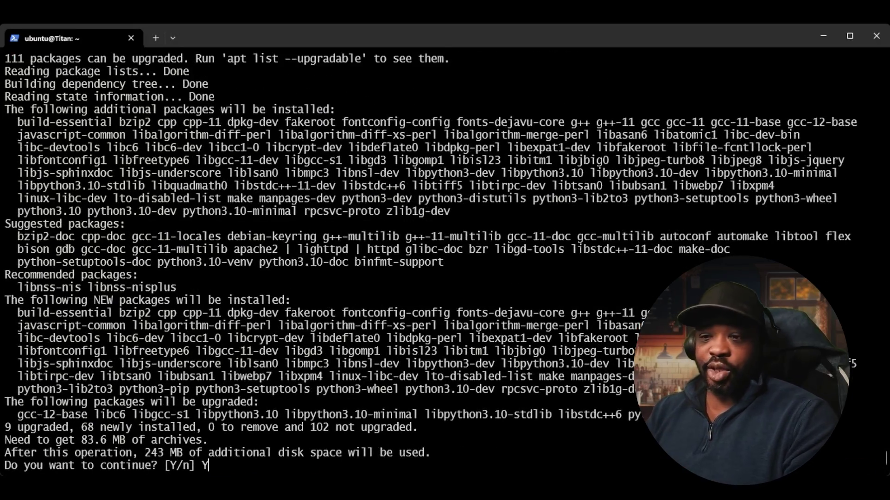
# - Confirm the build-essential, python3-pip and python3-dev install, then clear the screen
pyautogui.press('Return')
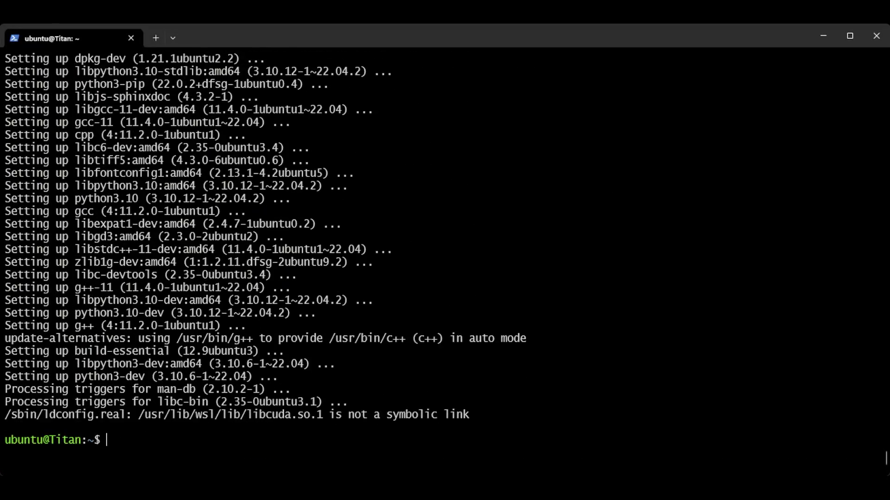
pyautogui.hotkey('ctrl', 'l')
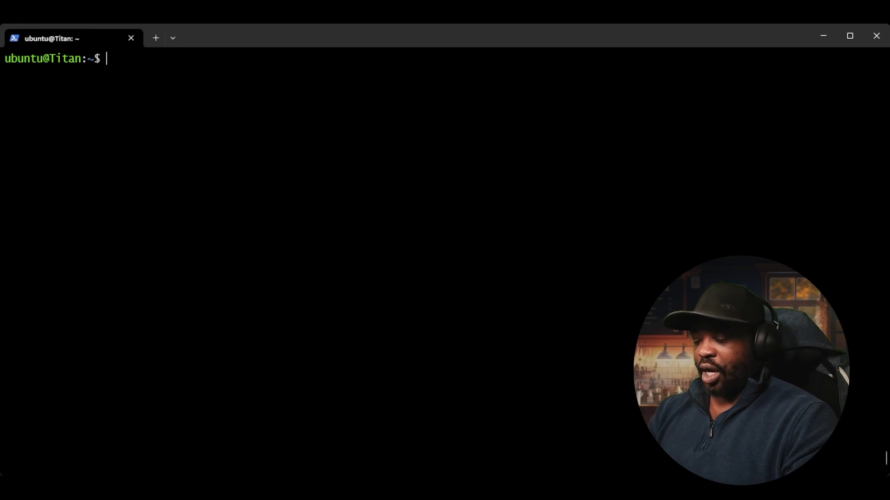
pyautogui.write('python')
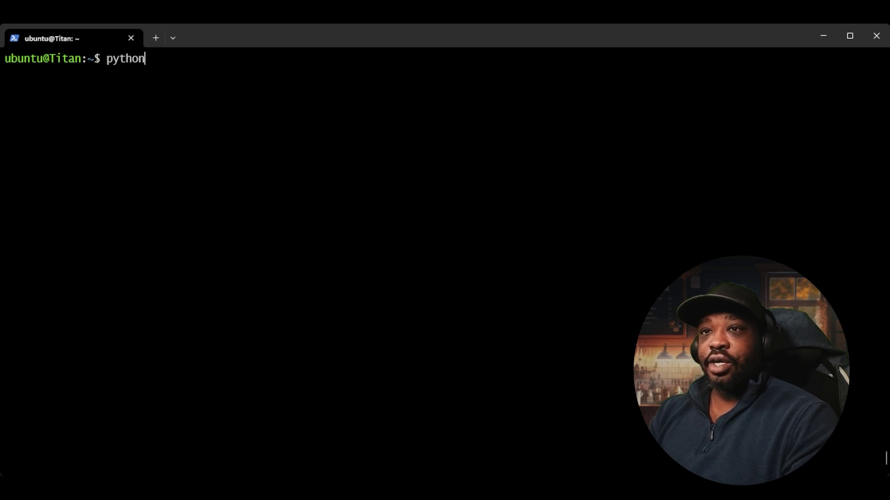
# - Install torch with pip3 and copy the /home/ubuntu/.local/bin path from the PATH warning
pyautogui.press('BackSpace')
pyautogui.press('BackSpace')
pyautogui.press('BackSpace')
pyautogui.press('BackSpace')
pyautogui.press('BackSpace')
pyautogui.press('BackSpace')
pyautogui.press('BackSpace')
pyautogui.write('install ')
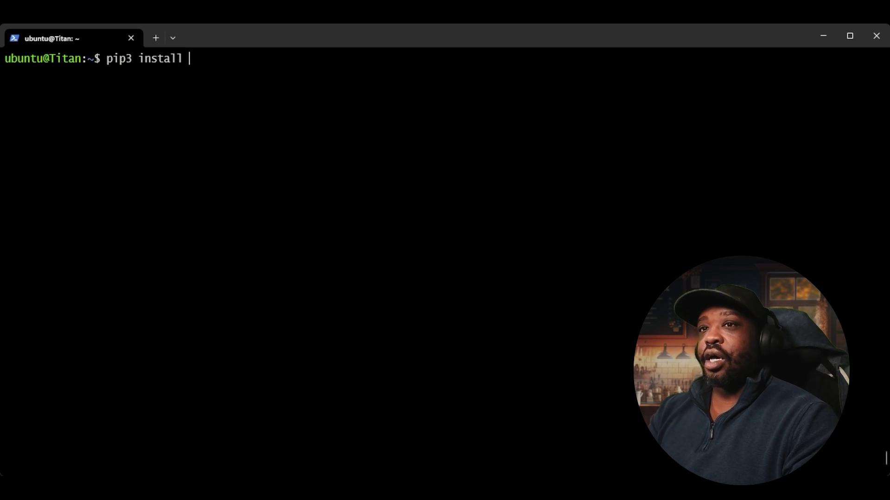
pyautogui.write('torch')
pyautogui.press('Return')
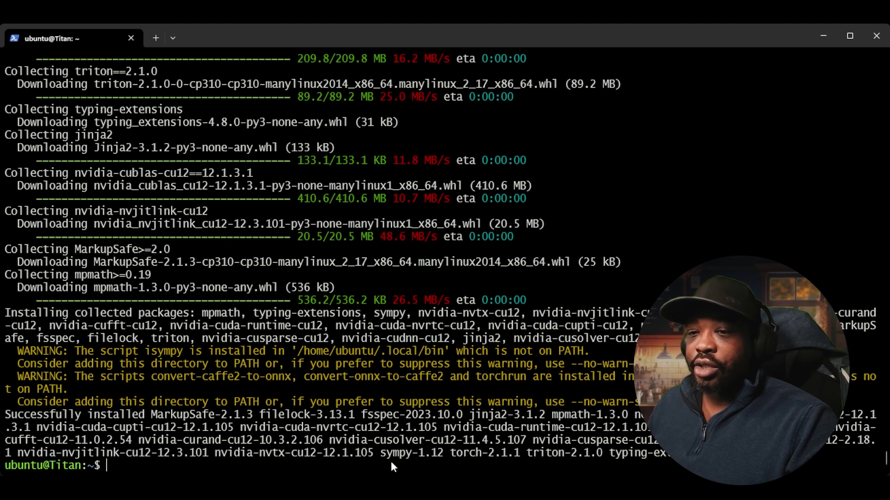
pyautogui.moveTo(297, 351); pyautogui.dragTo(395, 352)
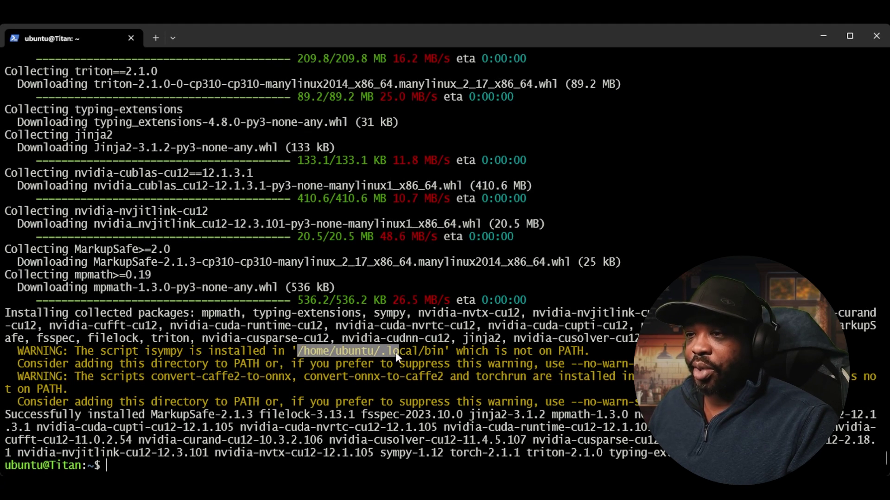
pyautogui.rightClick(443, 355)
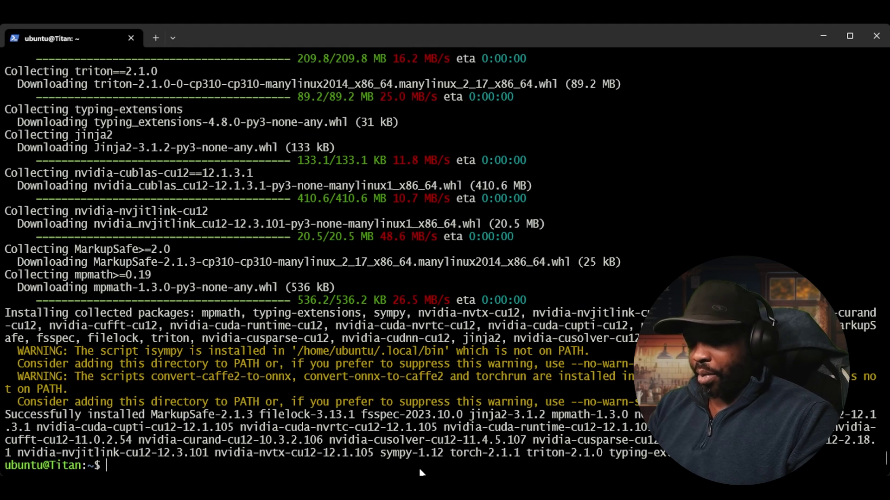
pyautogui.write('vim ~/.profile')
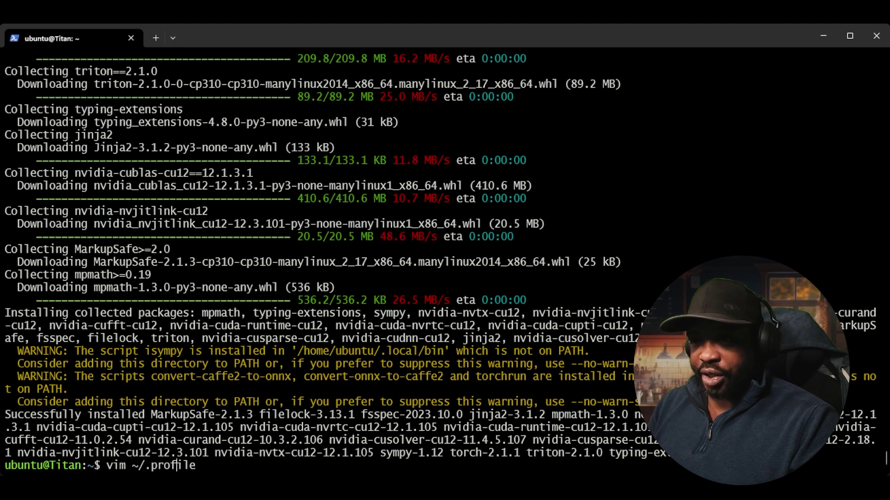
# - Append 'export PATH=$PATH:/home/ubuntu/.local/bin' to ~/.profile in vim and save it
pyautogui.press('Return')
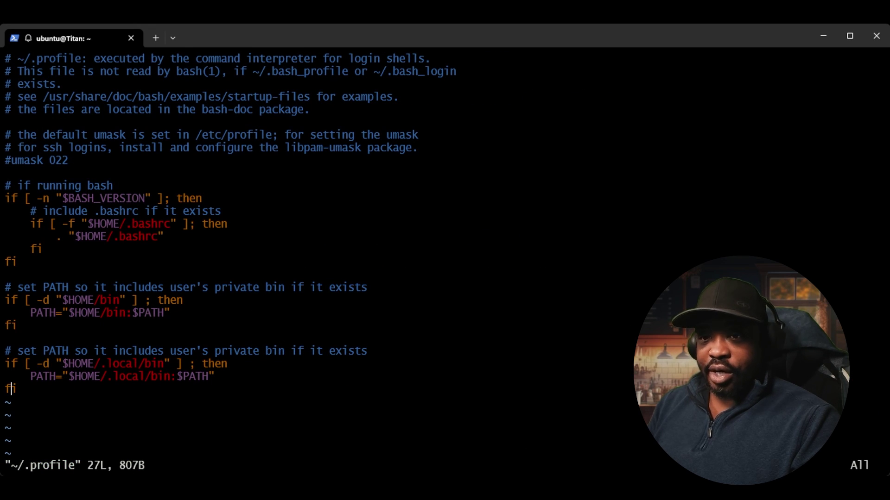
pyautogui.press('i')
pyautogui.write('export PATH=$PATH:/home/ubuntu/.local/bin')
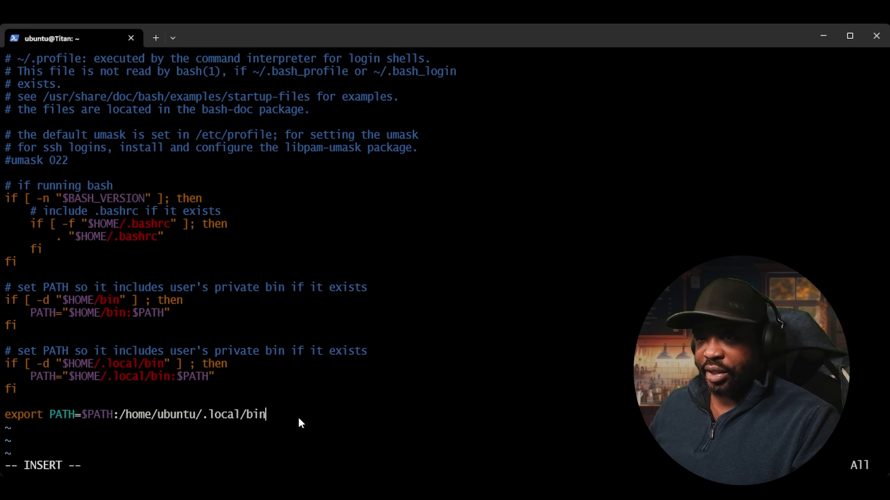
pyautogui.press('Escape')
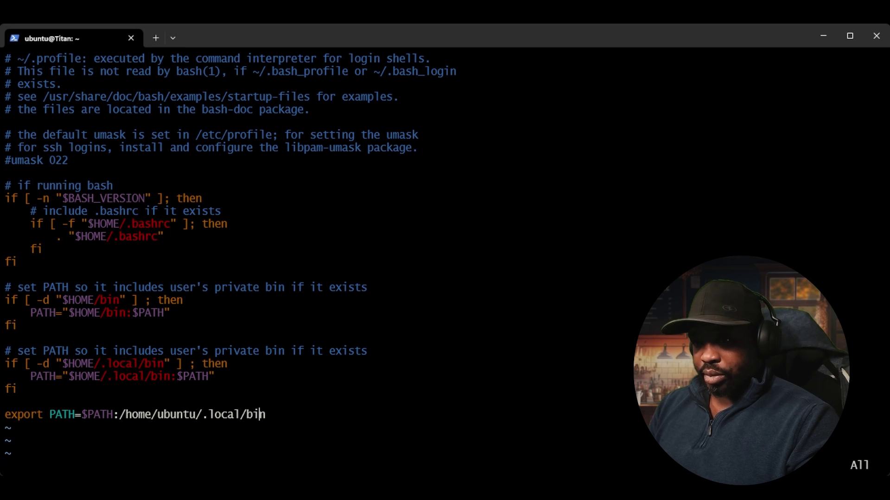
pyautogui.click(105, 466)
pyautogui.write(':wq')
pyautogui.press('Return')
pyautogui.write('exit')
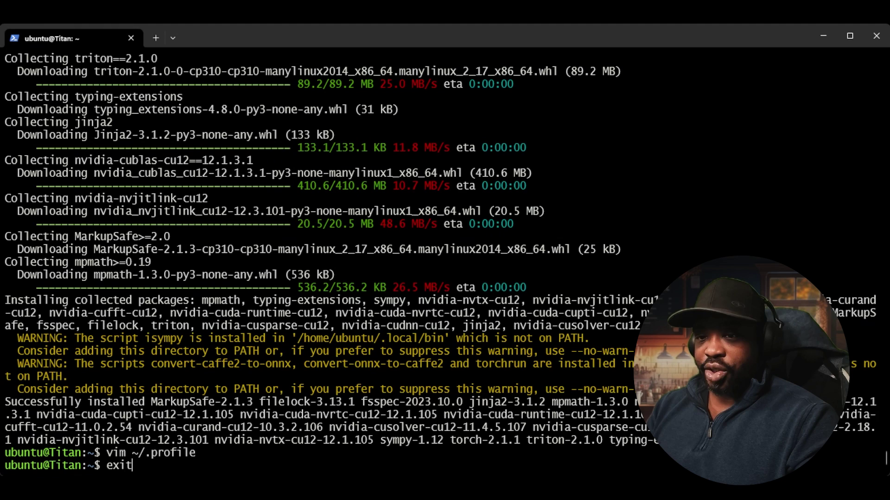
# - Exit Ubuntu and relaunch it with wsl -d Ubuntu
pyautogui.press('Return')
pyautogui.hotkey('ctrl', 'l')
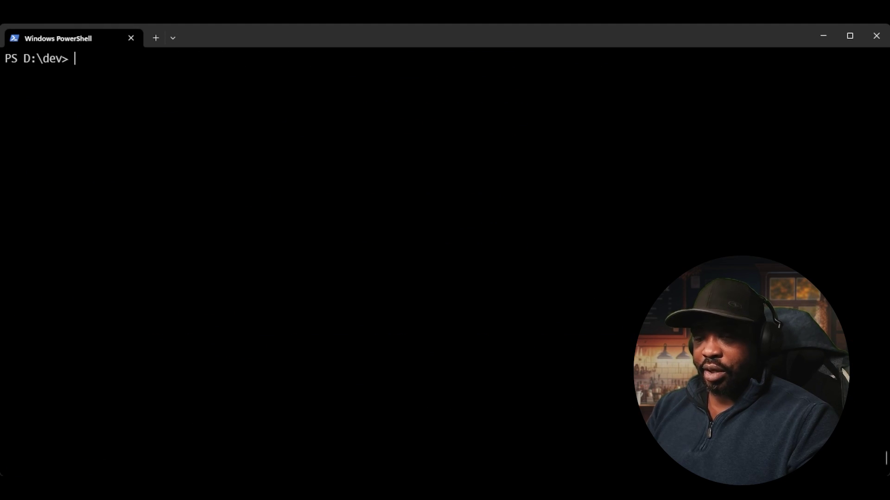
pyautogui.write('wsl --install Ubuntu')
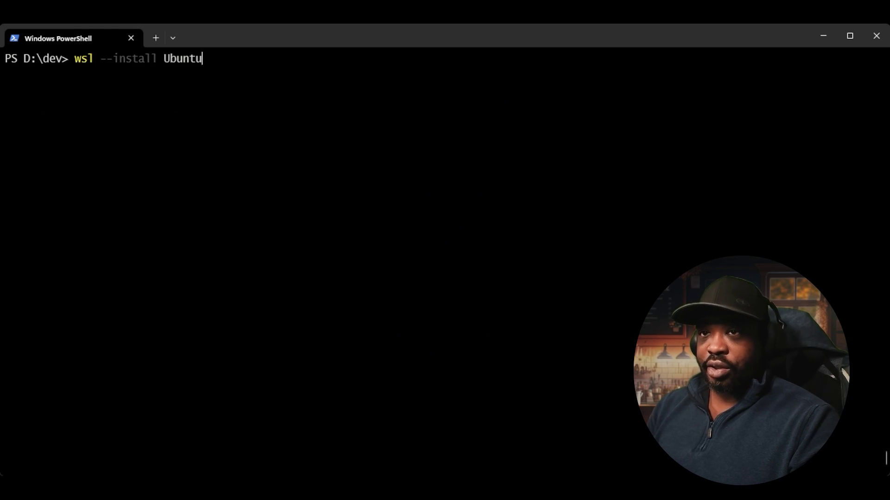
pyautogui.press('BackSpace')
pyautogui.write('-d Ub')
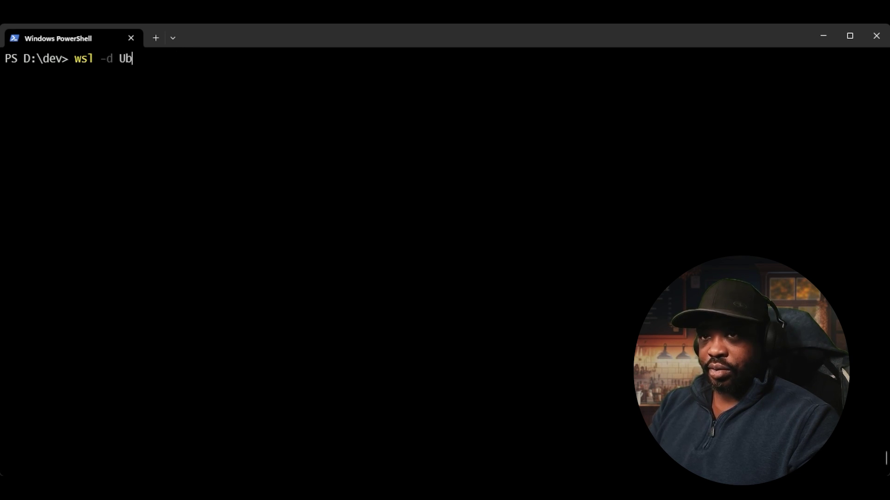
pyautogui.press('Return')
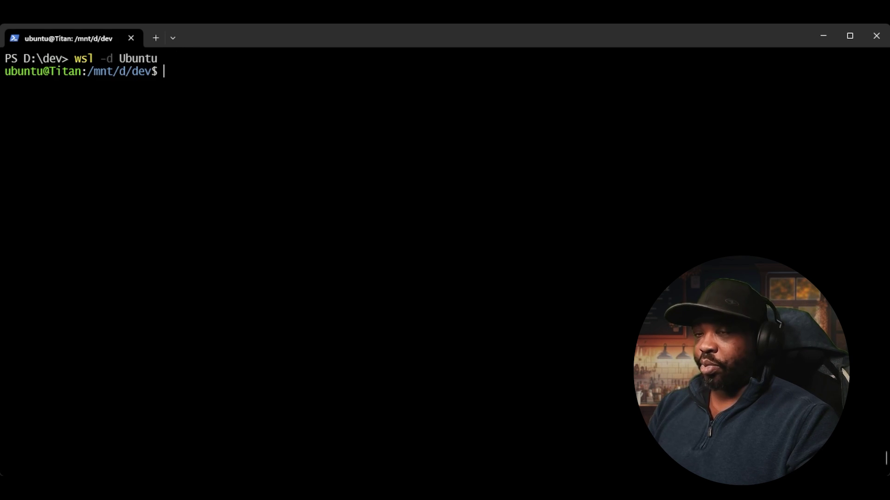
pyautogui.write('ATH')
# - Confirm /home/ubuntu/.local/bin ends $PATH, then clear the screen and cd to home
pyautogui.press('Return')
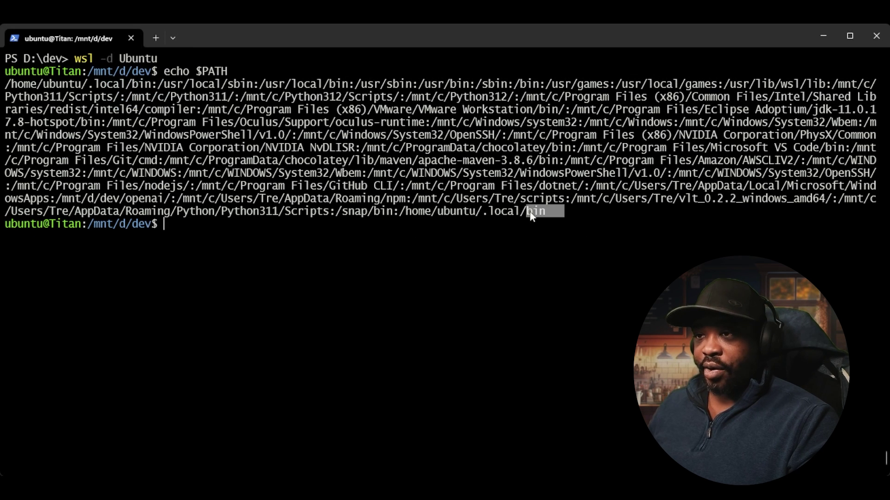
pyautogui.moveTo(517, 216); pyautogui.dragTo(387, 216)
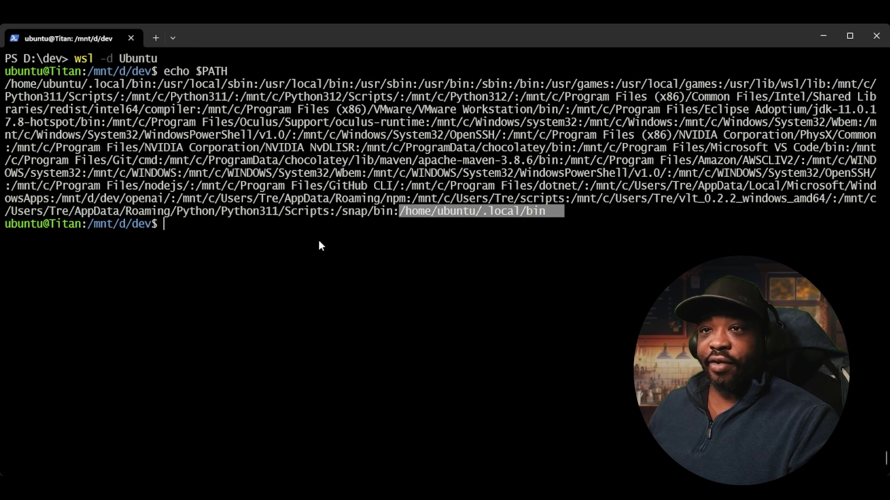
pyautogui.click(302, 241)
pyautogui.hotkey('ctrl', 'l')
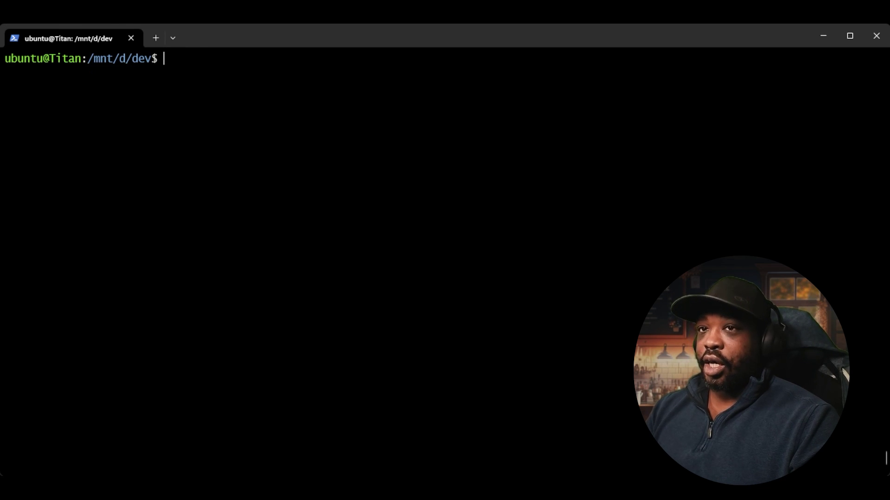
pyautogui.write('cd ~/')
pyautogui.press('Return')
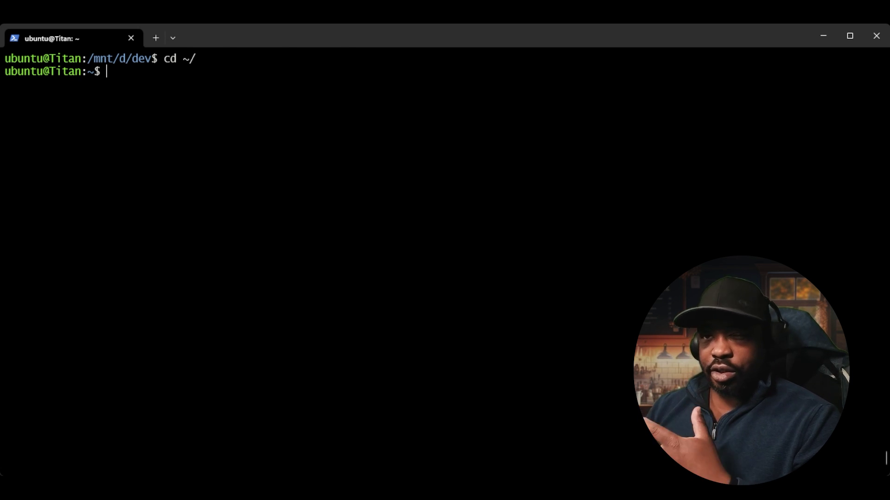
# - Install ffmpeg and its dependencies with sudo apt, then clear the screen
pyautogui.hotkey('ctrl', 'l')
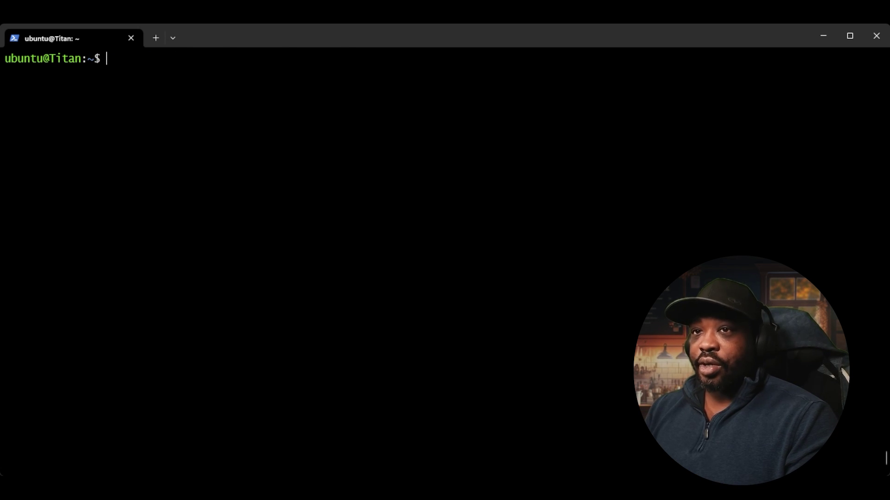
pyautogui.write('sudo apt install ffmpeg')
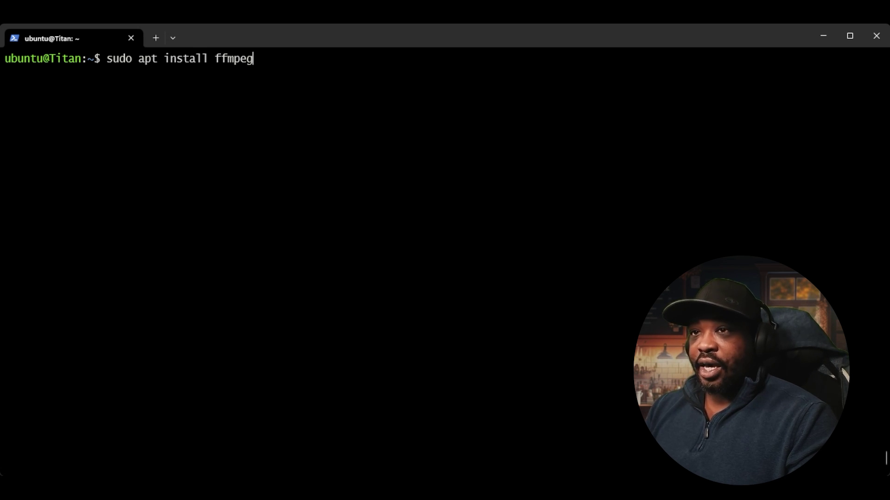
pyautogui.press('Return')
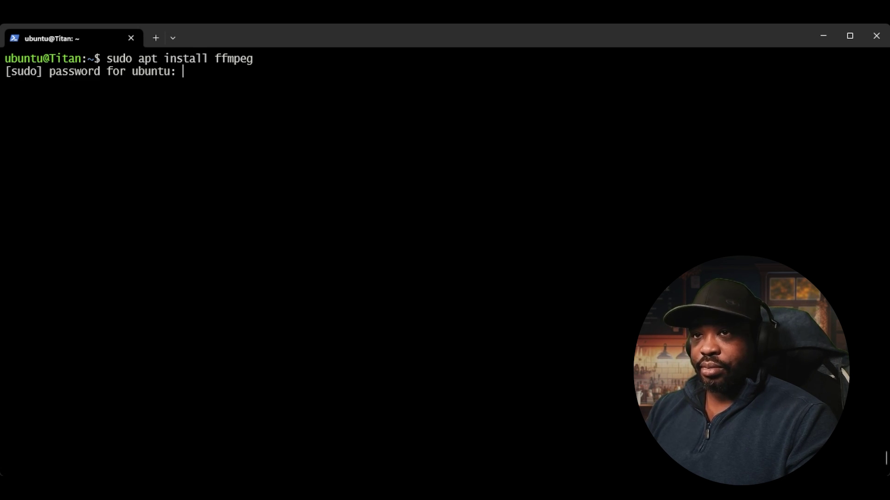
pyautogui.press('Return')
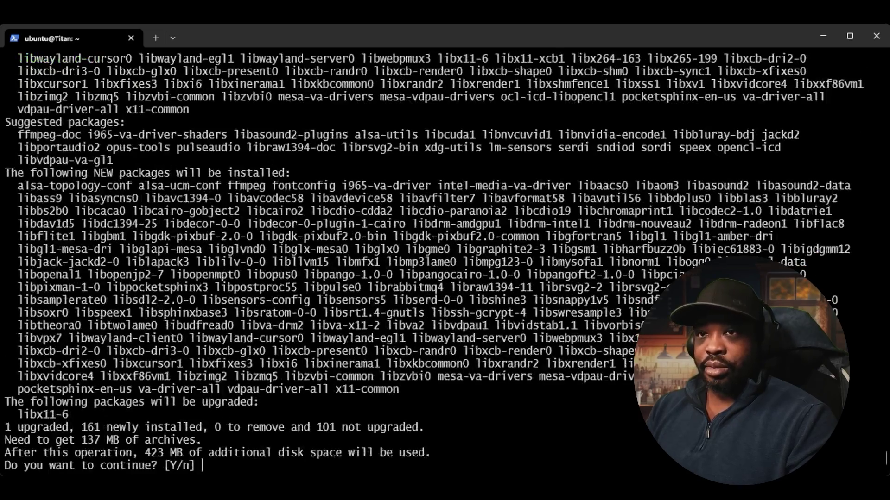
pyautogui.write('Yy')
pyautogui.press('Return')
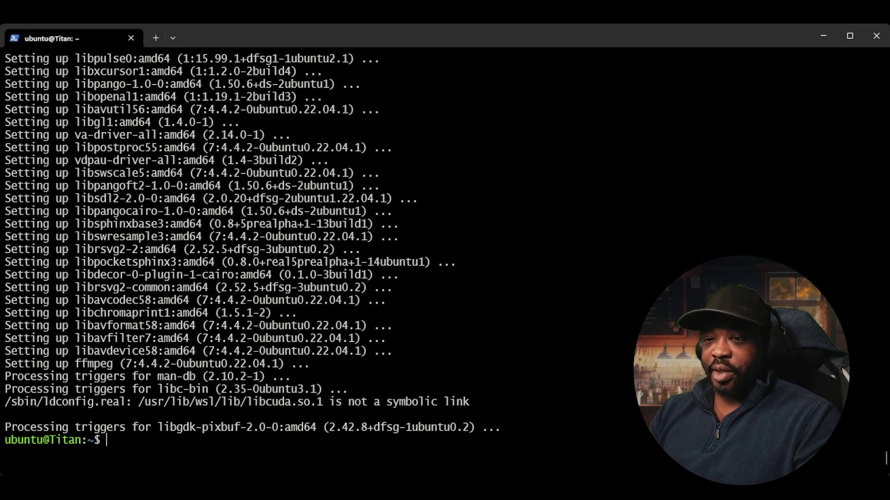
pyautogui.hotkey('ctrl', 'l')
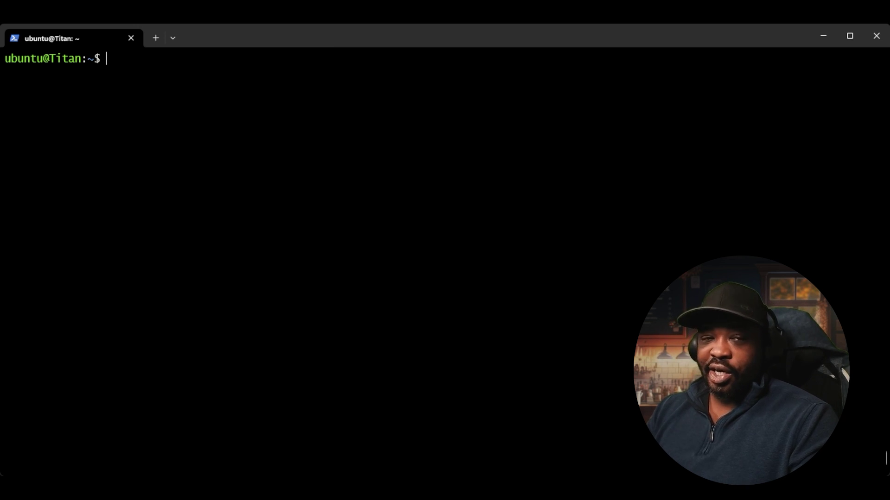
pyautogui.write('sudo apt install openai-')
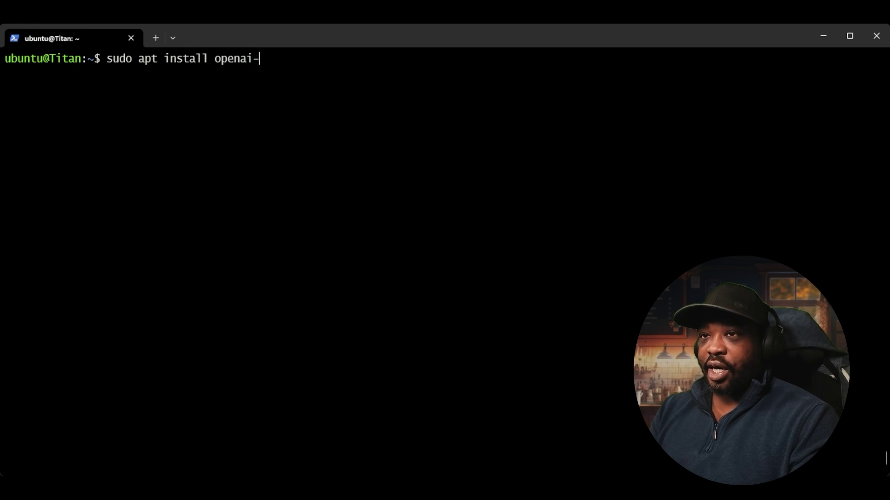
pyautogui.write('whisper')
# - Try installing openai-whisper with apt, then clear the screen after it fails
pyautogui.press('Return')
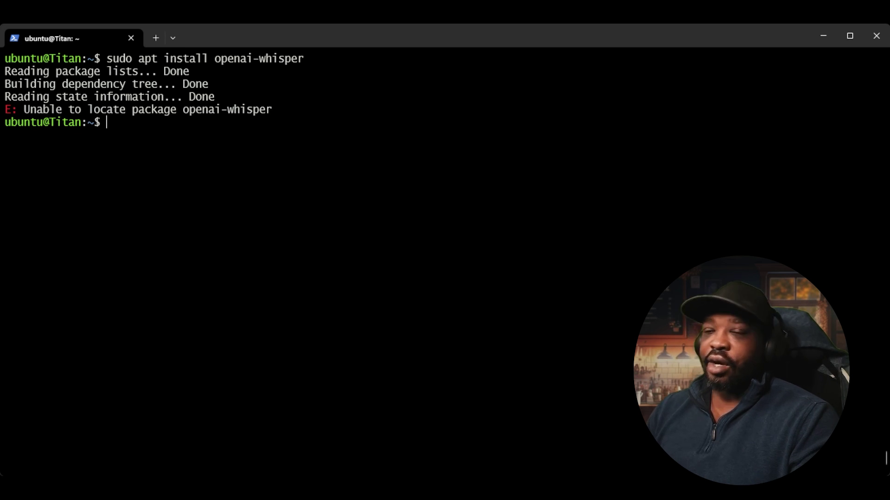
pyautogui.hotkey('ctrl', 'l')
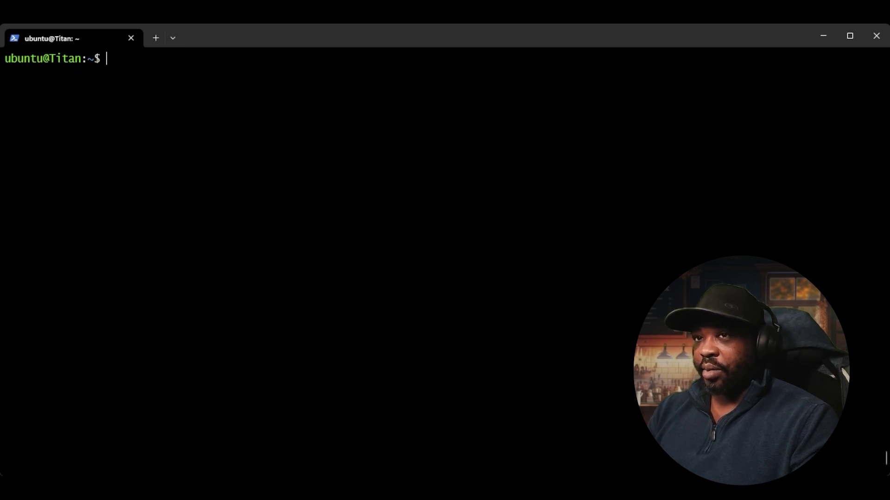
pyautogui.write('pip3 in')
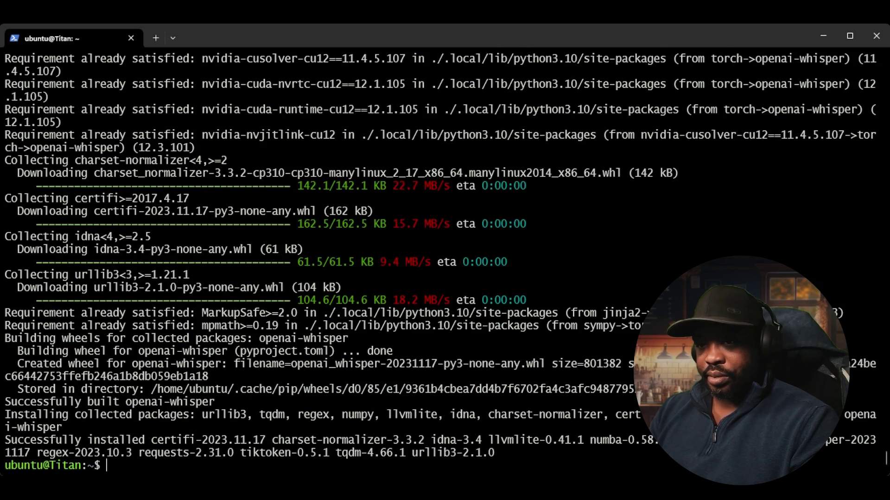
# - Check the installed Whisper version with whisper --version
pyautogui.hotkey('ctrl', 'l')
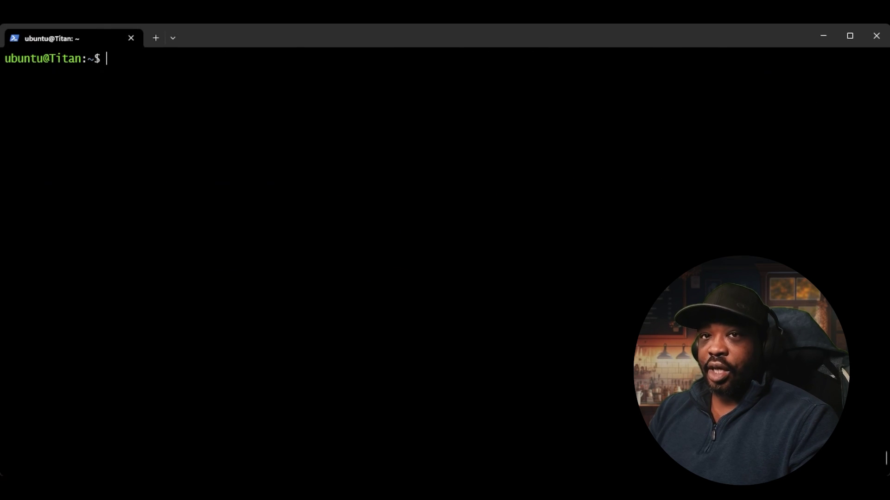
pyautogui.write('whisper --version')
pyautogui.press('Return')
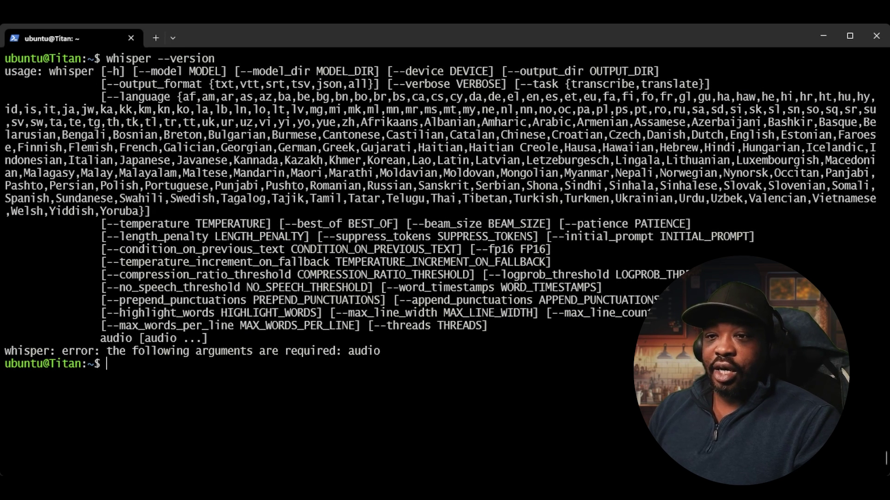
pyautogui.press('Up')
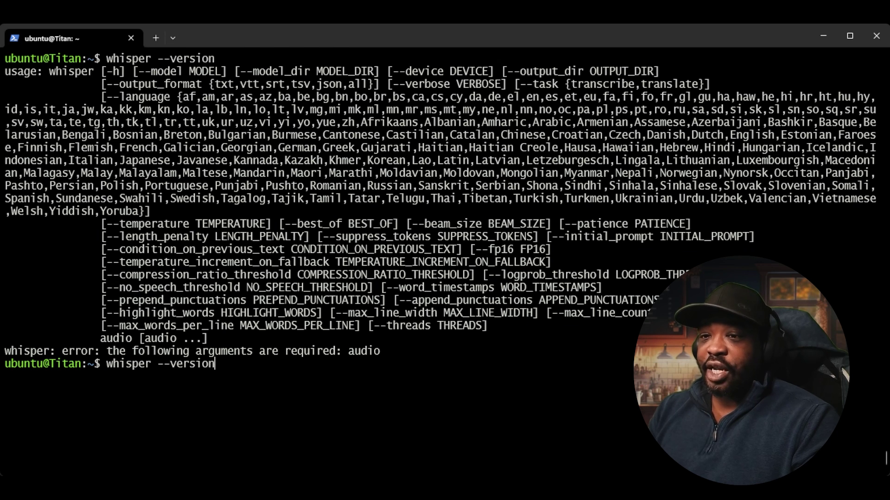
pyautogui.hotkey('ctrl', 'l')
# - Show whisper --help, highlight --language and the output formats, then clear the screen
pyautogui.press('BackSpace')
pyautogui.press('BackSpace')
pyautogui.press('BackSpace')
pyautogui.press('BackSpace')
pyautogui.press('BackSpace')
pyautogui.press('BackSpace')
pyautogui.press('BackSpace')
pyautogui.write('help')
pyautogui.press('Return')
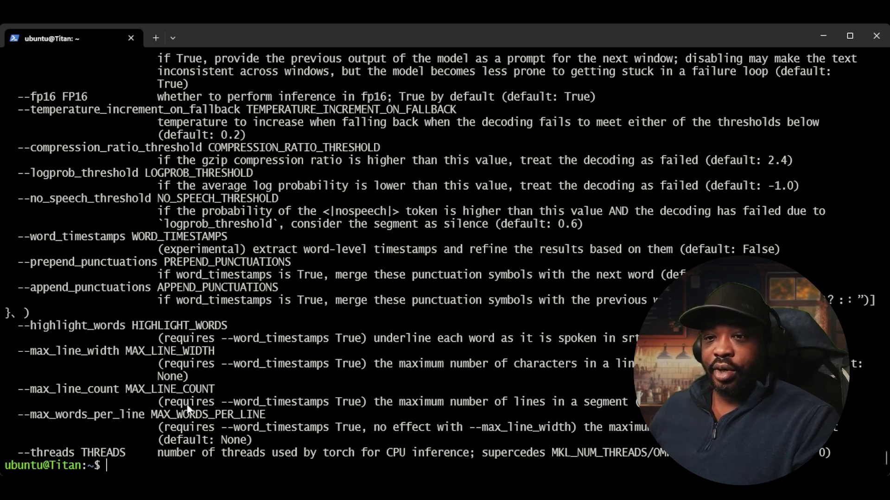
pyautogui.scroll(5, 179, 360)
pyautogui.scroll(5, 180, 360)
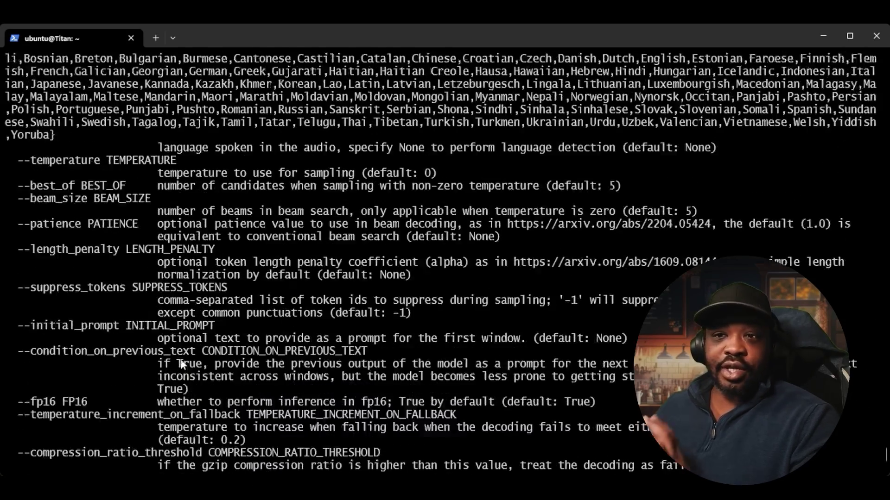
pyautogui.scroll(3, 180, 360)
pyautogui.scroll(5, 182, 364)
pyautogui.scroll(4, 182, 363)
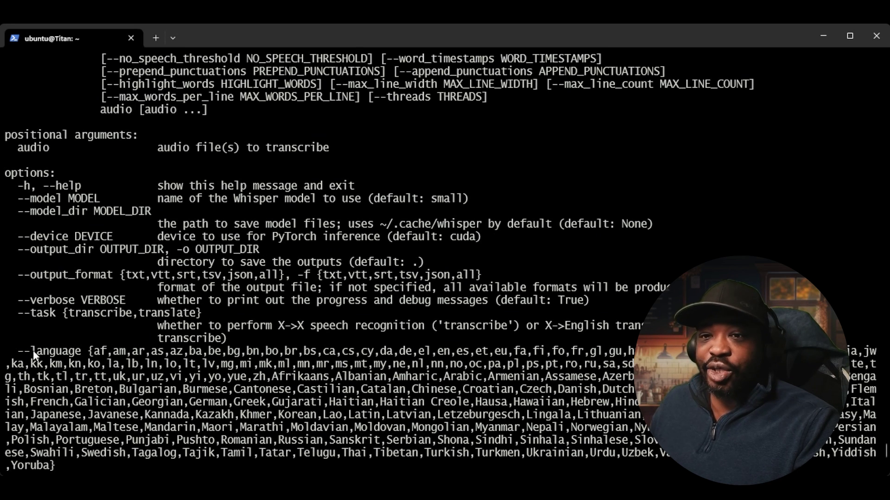
pyautogui.moveTo(15, 354); pyautogui.dragTo(96, 354)
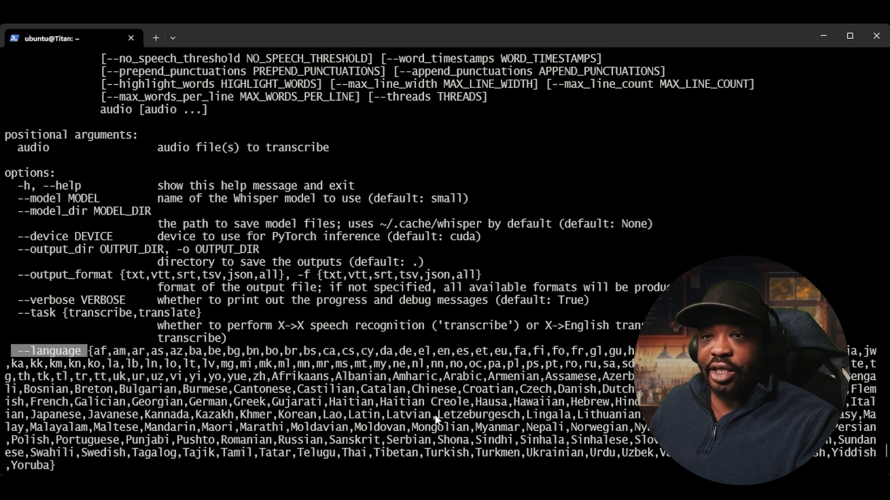
pyautogui.scroll(2, 368, 369)
pyautogui.scroll(2, 368, 365)
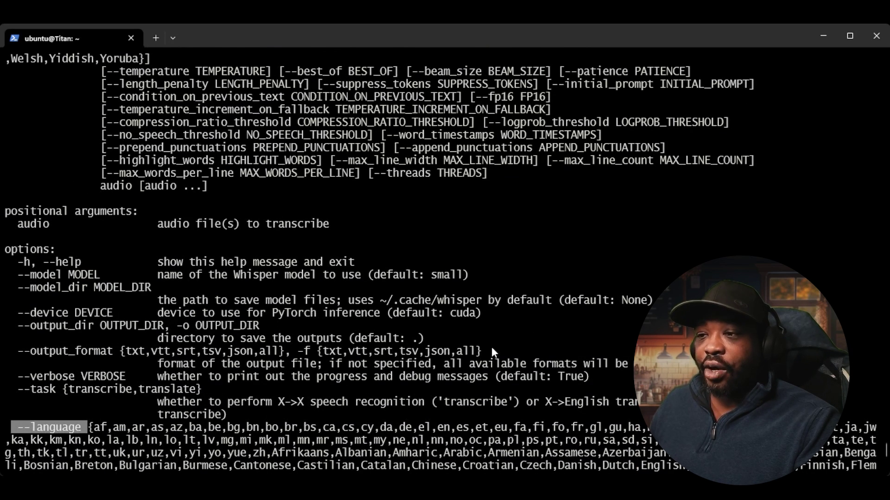
pyautogui.moveTo(495, 349); pyautogui.dragTo(319, 349)
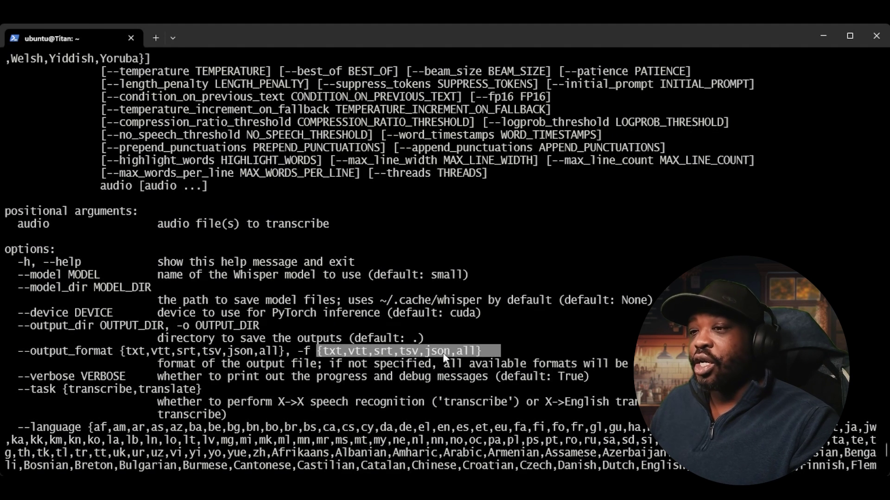
pyautogui.click(553, 356)
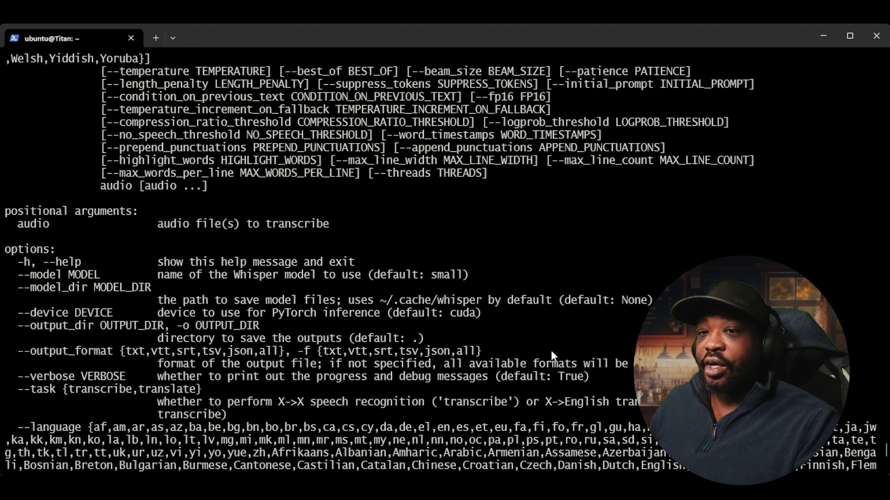
pyautogui.scroll(1, 550, 358)
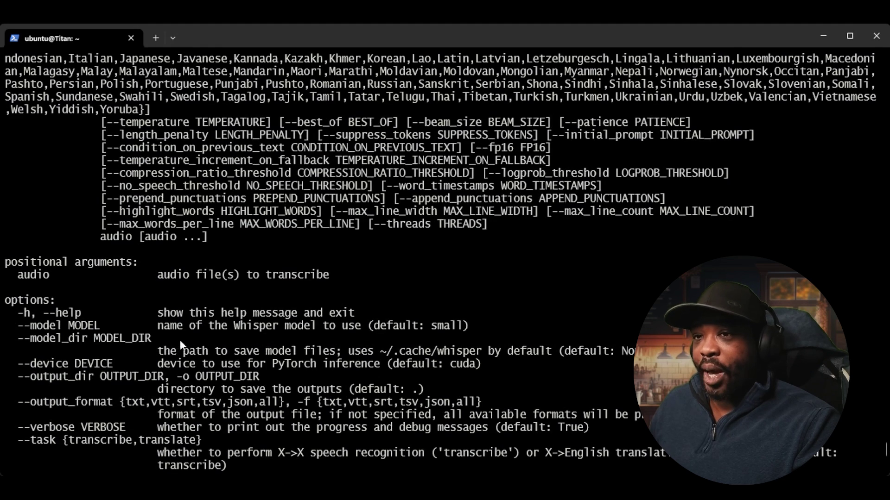
pyautogui.scroll(1, 514, 347)
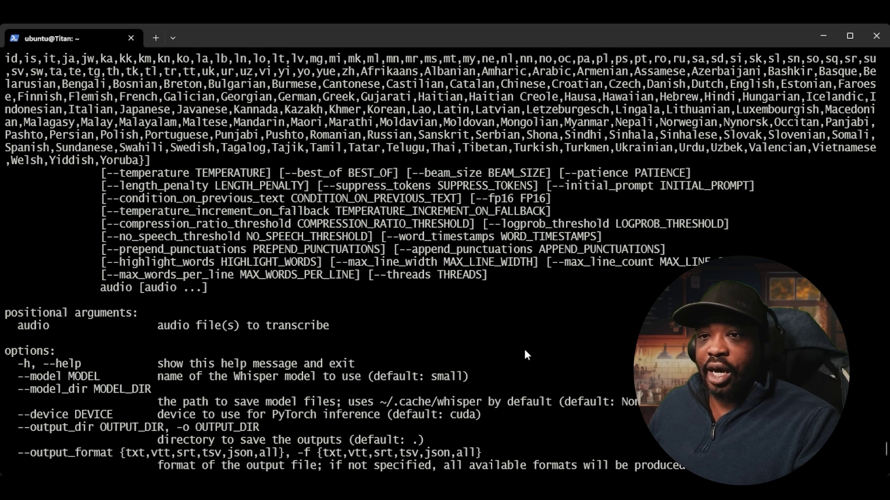
pyautogui.scroll(3, 525, 349)
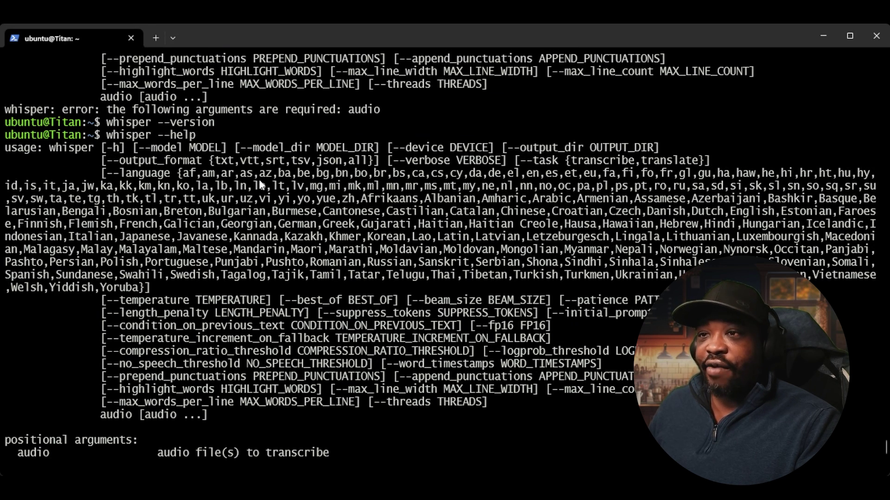
pyautogui.scroll(-5, 558, 302)
pyautogui.scroll(-3, 591, 273)
pyautogui.hotkey('ctrl', 'l')
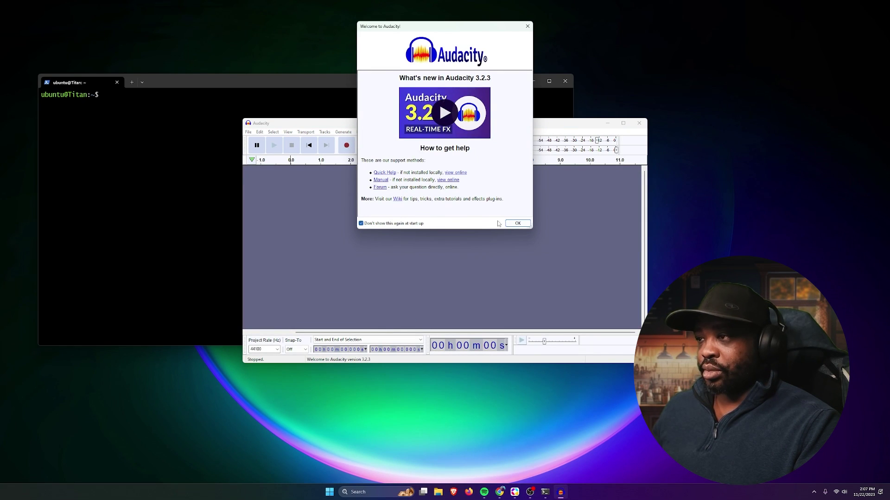
# - Record about 26 seconds of English speech and export it as a WAV file
pyautogui.click(517, 223)
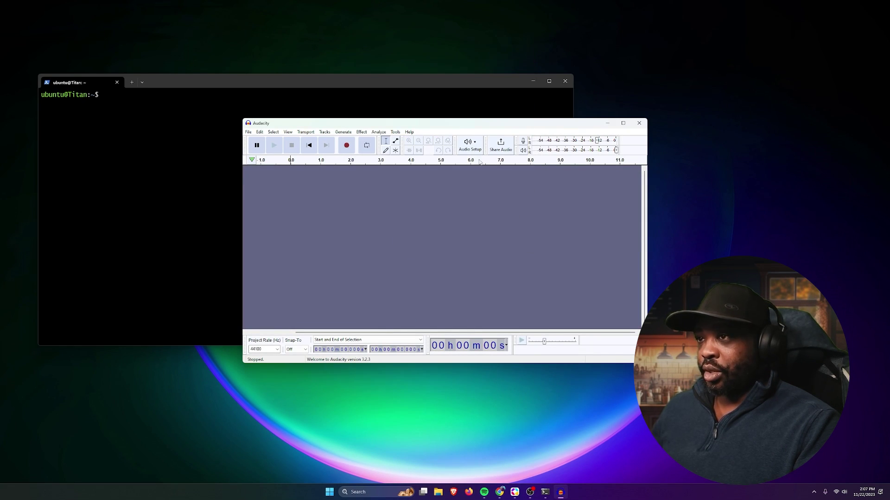
pyautogui.click(347, 145)
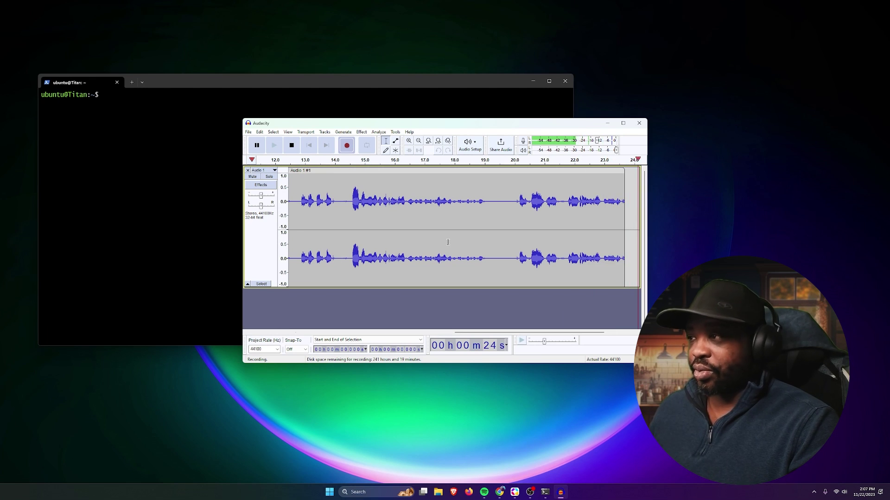
pyautogui.press('space')
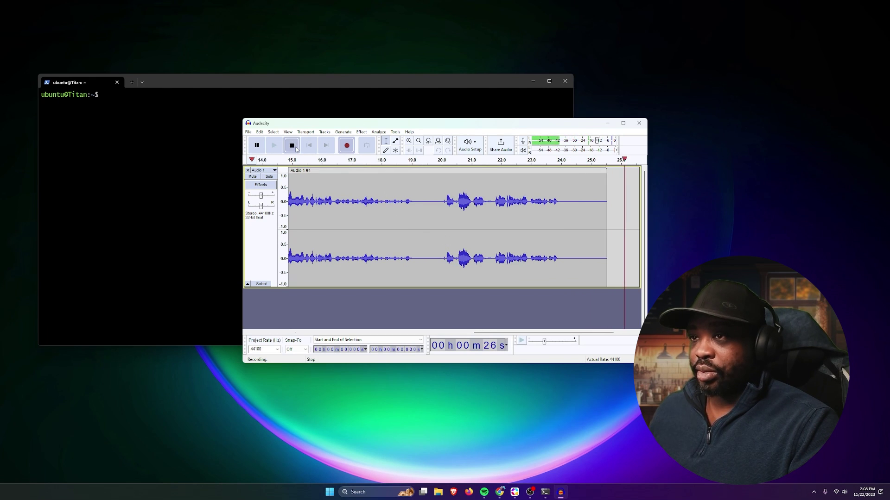
pyautogui.click(249, 133)
pyautogui.moveTo(264, 185)
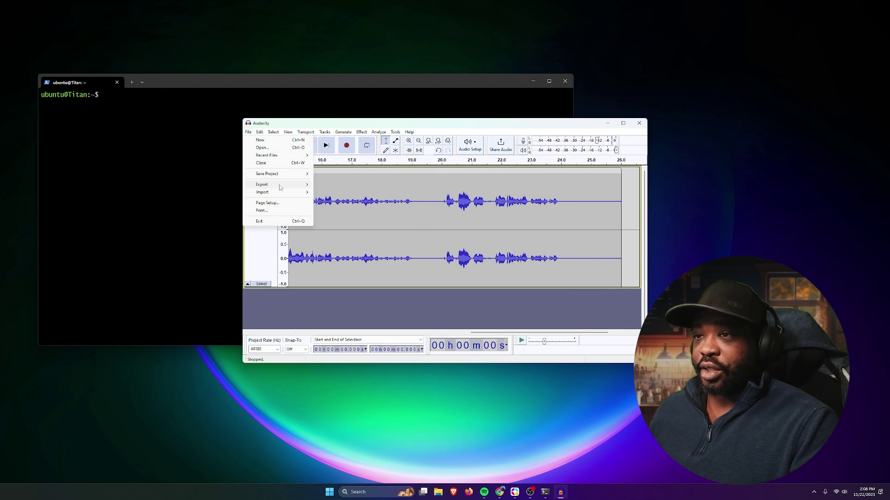
pyautogui.click(357, 194)
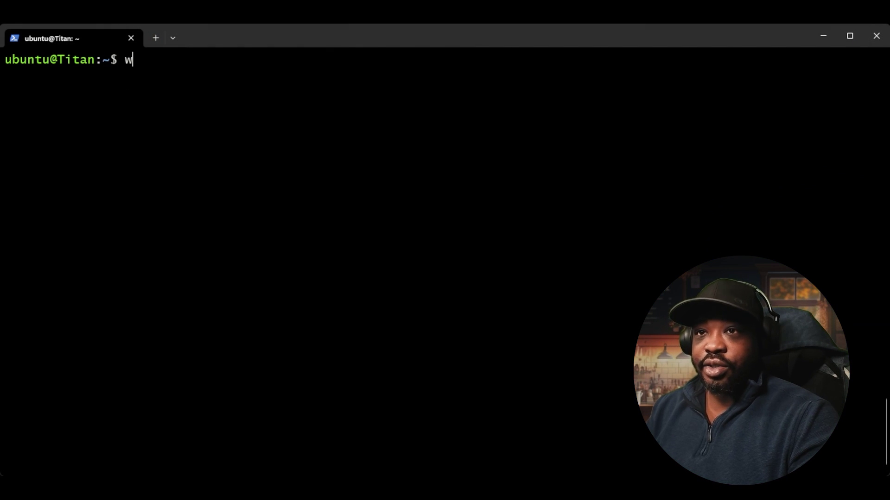
pyautogui.write('er /mnt/dev/me')
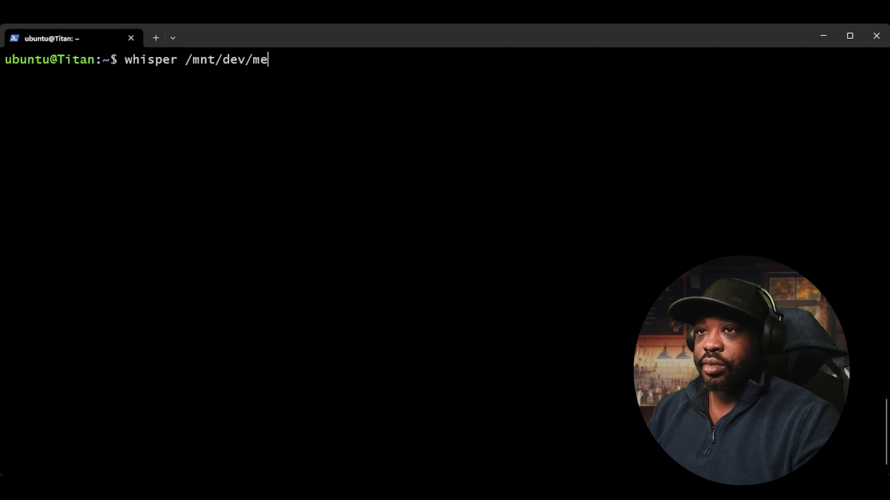
pyautogui.write('dia/audio/w')
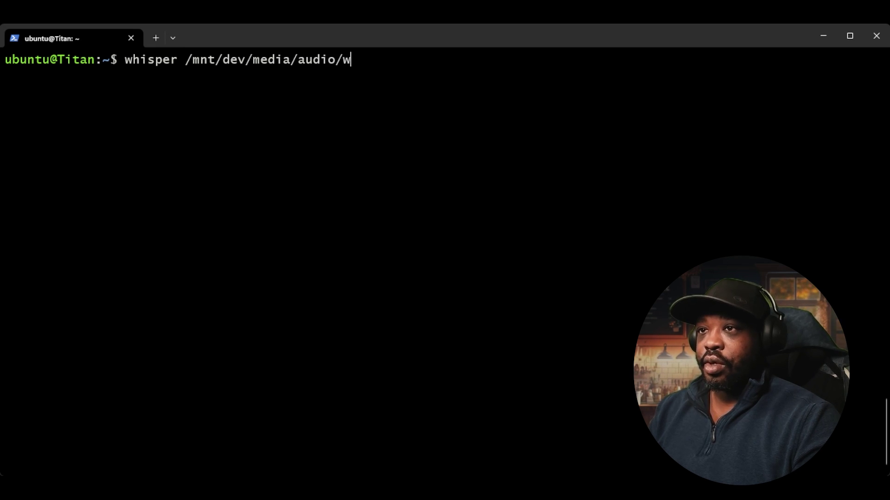
pyautogui.write('h')
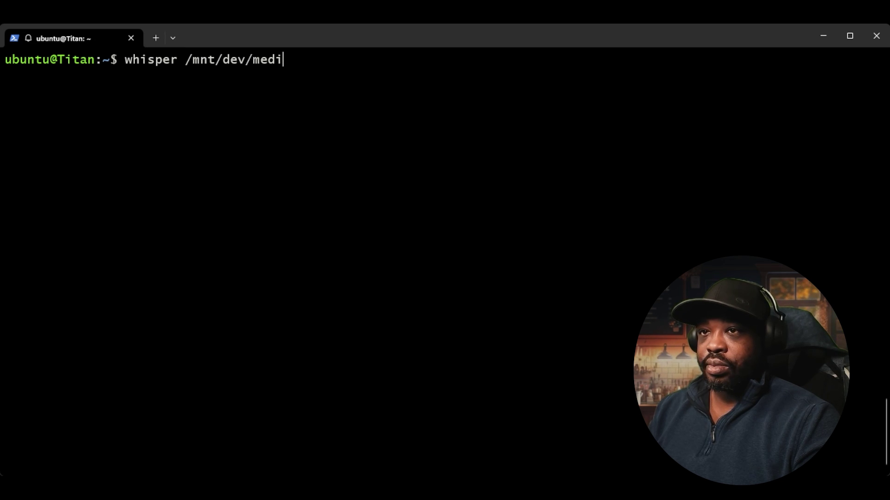
# - Enter whisper /mnt/d/media/audio/whisper-test.wav with --model, trying and deleting several model names
pyautogui.press('BackSpace')
pyautogui.write('/')
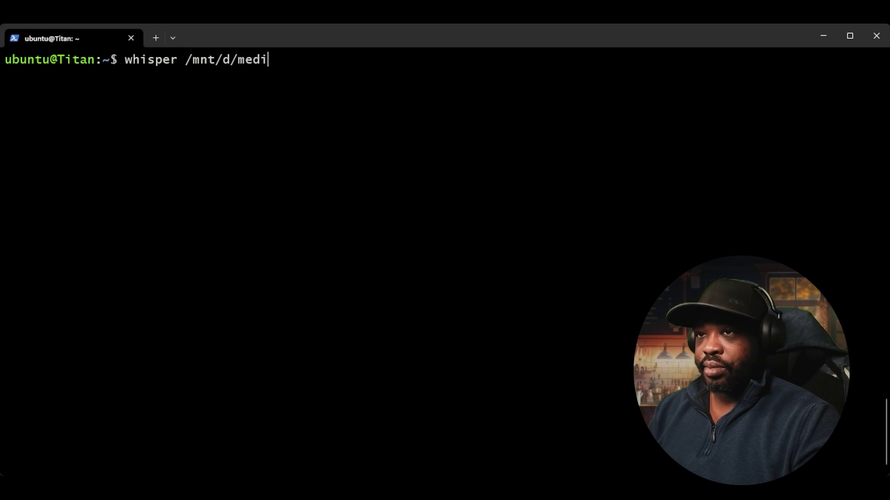
pyautogui.write('audio/wh')
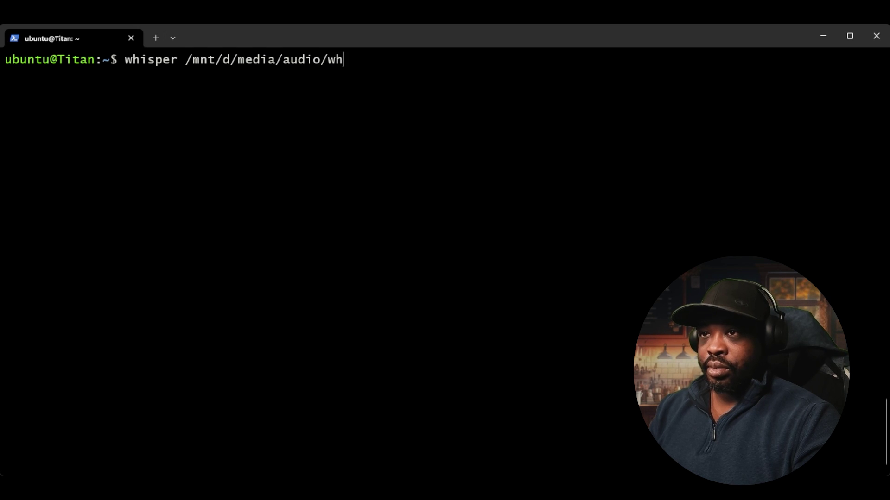
pyautogui.press('Tab')
pyautogui.write('v --')
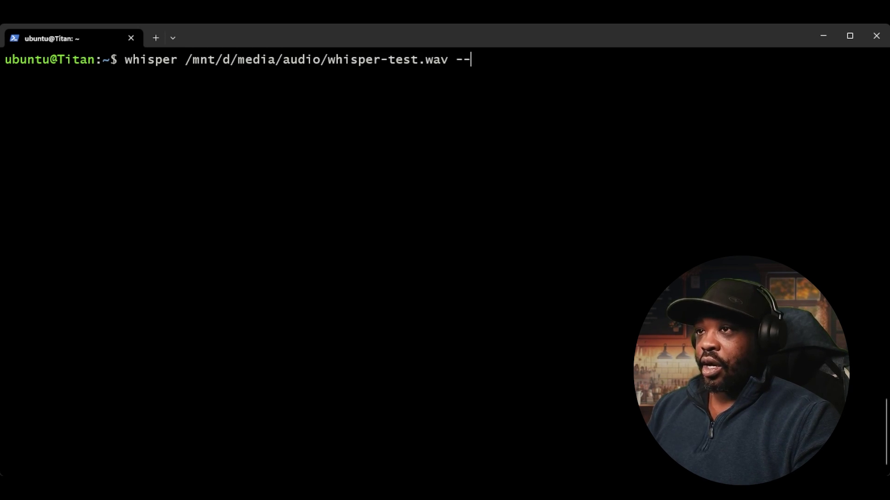
pyautogui.write('model smal')
pyautogui.press('BackSpace')
pyautogui.press('BackSpace')
pyautogui.press('BackSpace')
pyautogui.press('BackSpace')
pyautogui.press('BackSpace')
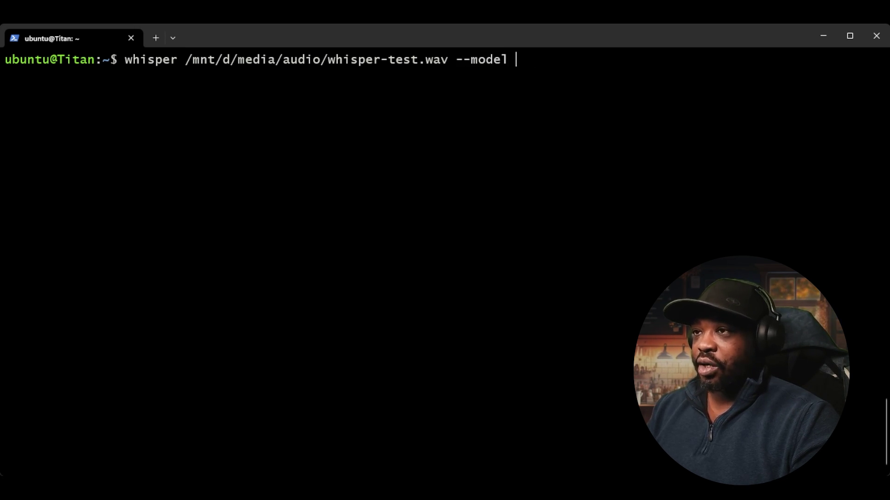
pyautogui.write('tiny')
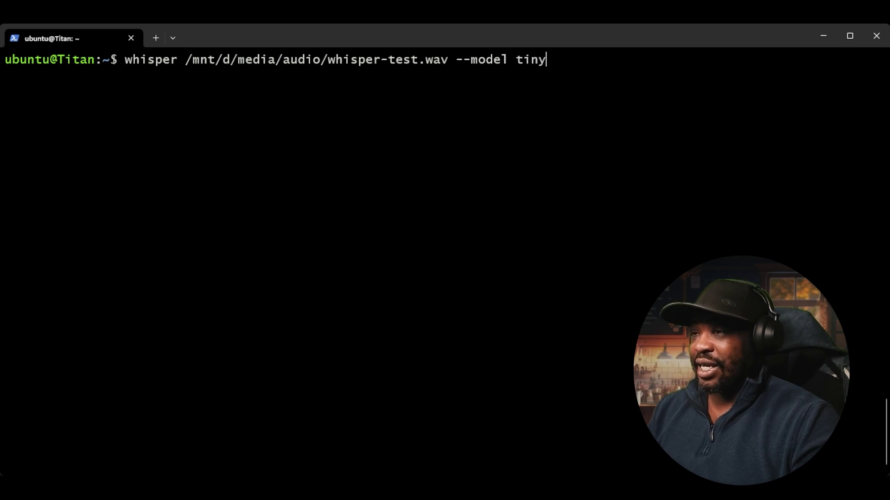
pyautogui.press('BackSpace')
pyautogui.press('BackSpace')
pyautogui.press('BackSpace')
pyautogui.write('m')
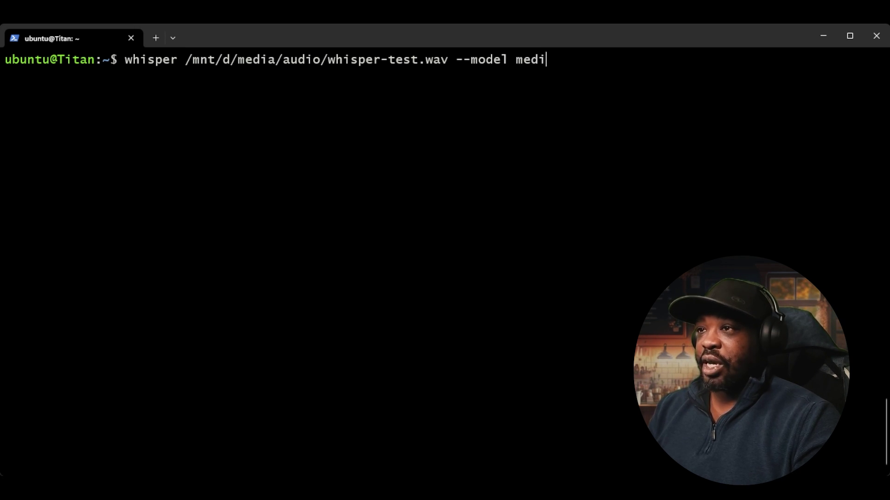
pyautogui.press('BackSpace')
pyautogui.write('lar')
pyautogui.press('BackSpace')
pyautogui.press('BackSpace')
pyautogui.press('BackSpace')
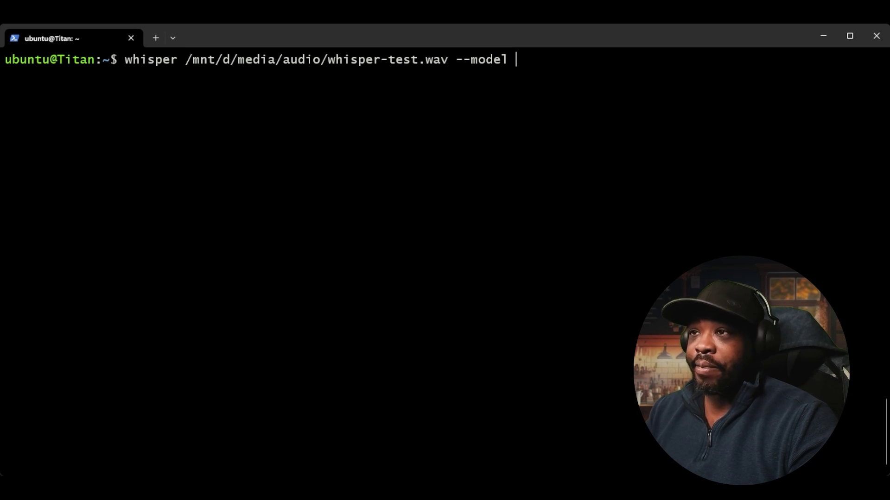
# - Drop the --model option and run whisper on whisper-test.wav with the default model
pyautogui.press('BackSpace')
pyautogui.press('BackSpace')
pyautogui.press('BackSpace')
pyautogui.press('BackSpace')
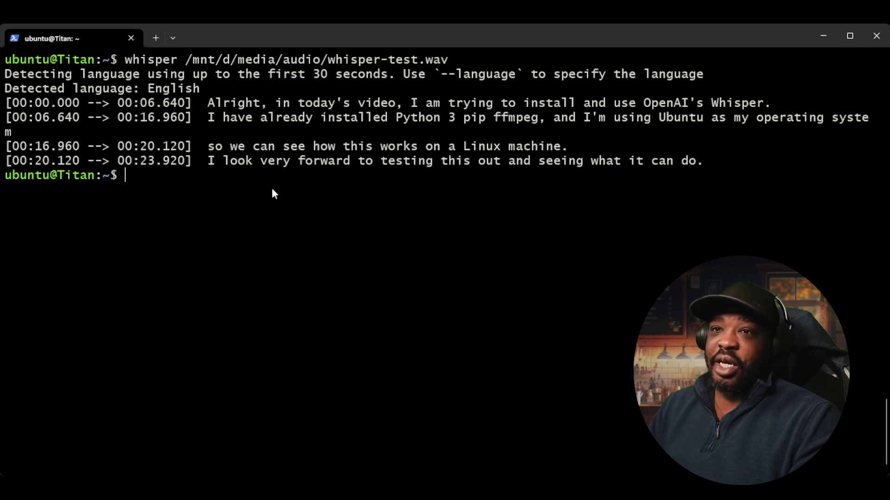
pyautogui.write('ls')
# - List the home folder to confirm the whisper-test json, srt, tsv, txt and vtt transcripts
pyautogui.press('Return')
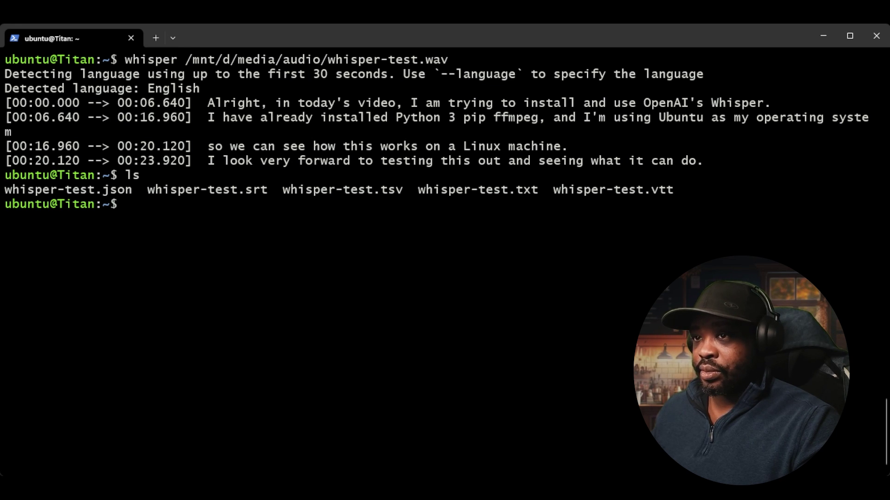
# - Rerun the whisper command on whisper-spanish.wav, detecting Spanish and printing two timestamped lines
pyautogui.press('Up')
pyautogui.press('Up')
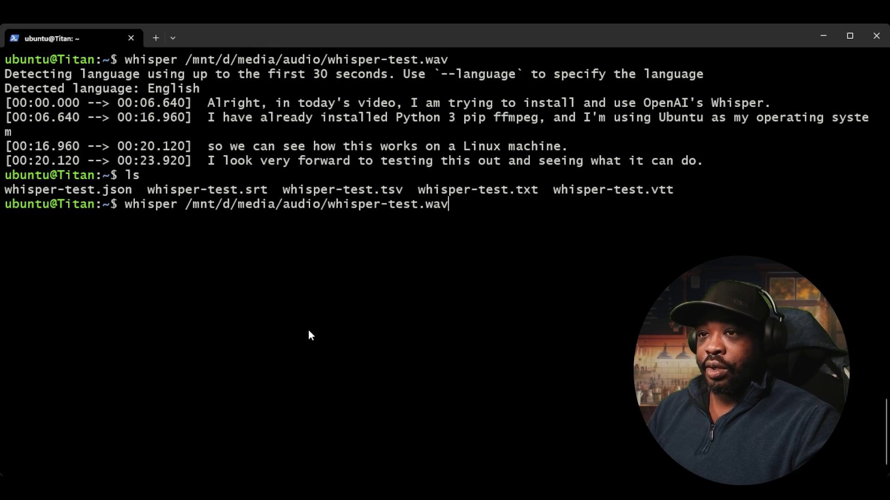
pyautogui.press('BackSpace')
pyautogui.press('BackSpace')
pyautogui.press('BackSpace')
pyautogui.write('s')
pyautogui.press('Tab')
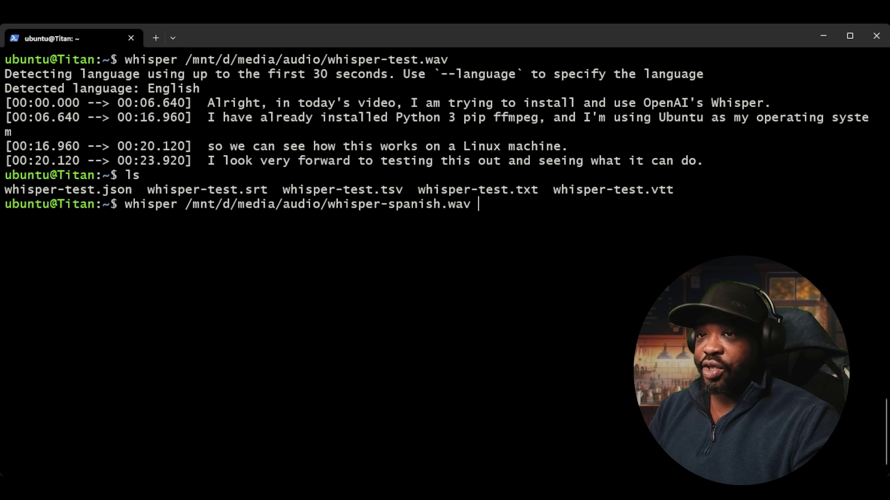
pyautogui.hotkey('ctrl', 'l')
pyautogui.press('Return')
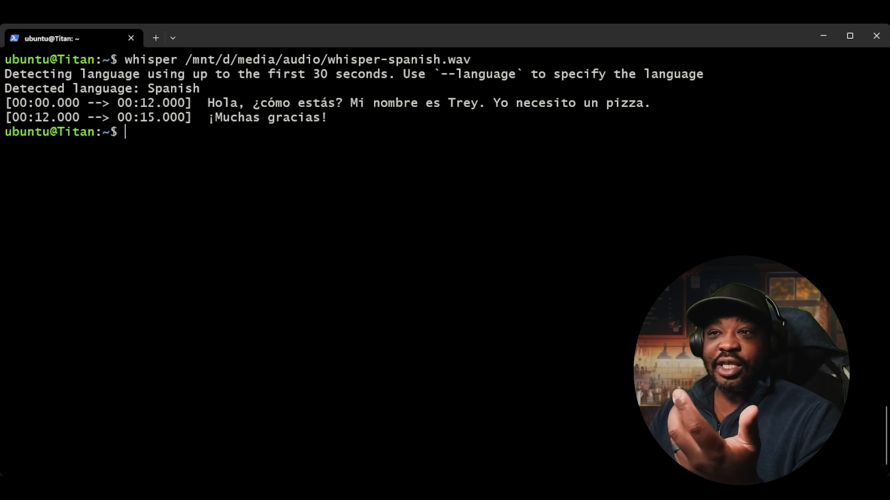
# - Retry with --translate english, then highlight the --task {transcribe,translate} usage option
pyautogui.press('Up')
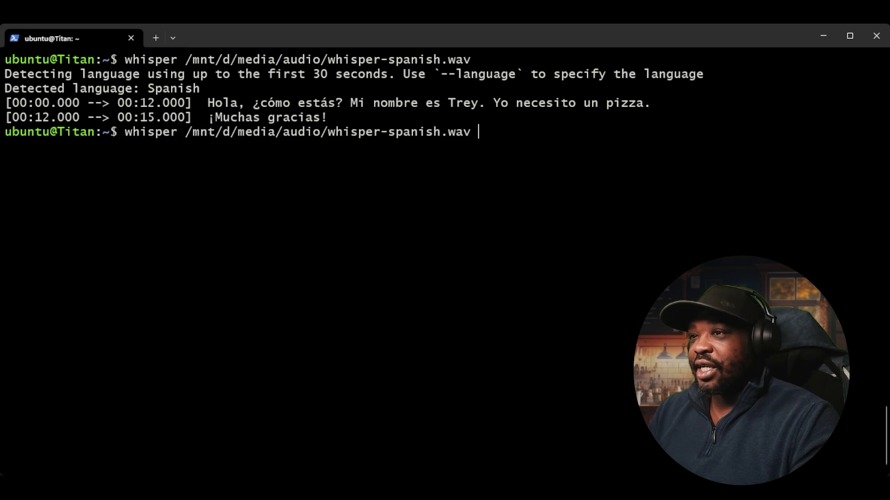
pyautogui.write('--translat')
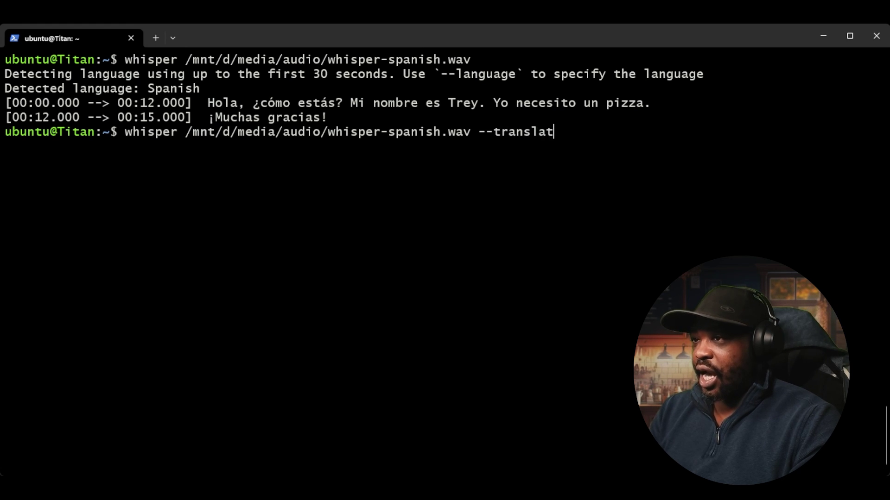
pyautogui.write('e english')
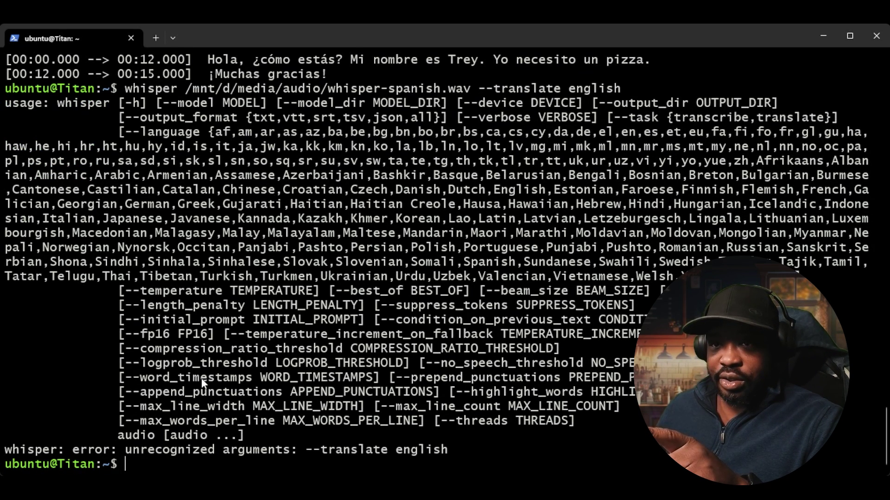
pyautogui.scroll(1, 201, 378)
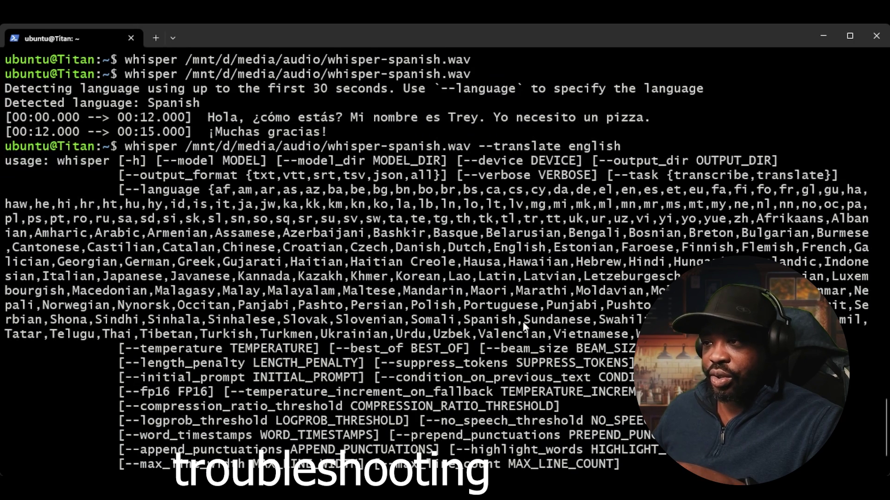
pyautogui.scroll(-1, 322, 363)
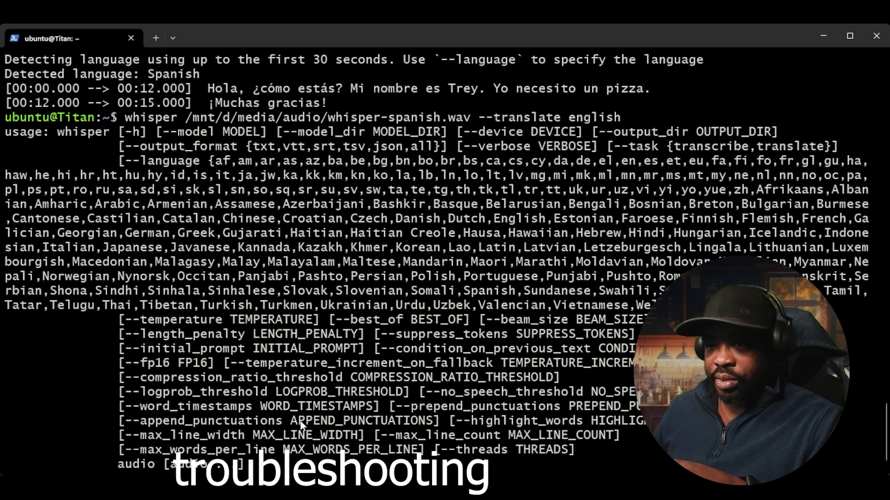
pyautogui.scroll(-1, 239, 412)
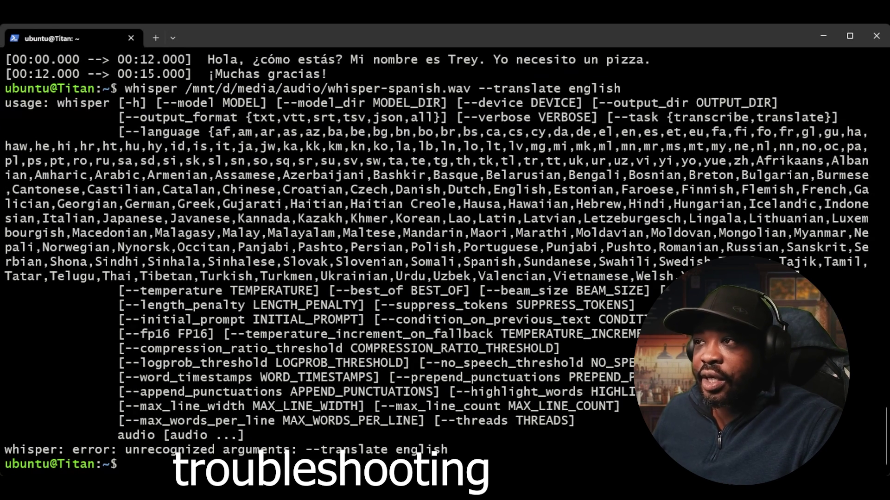
pyautogui.moveTo(621, 116); pyautogui.dragTo(834, 117)
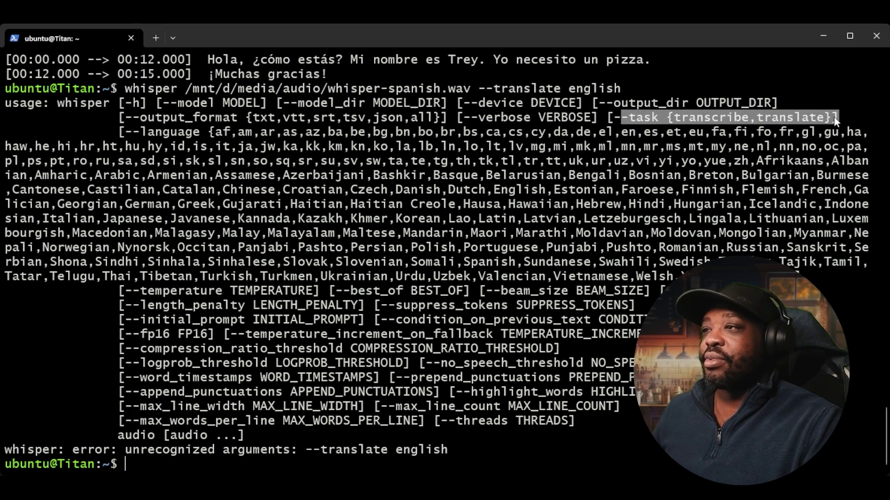
# - Replace '--translate english' with '--task translate' in the Spanish clip command on a cleared screen
pyautogui.press('Up')
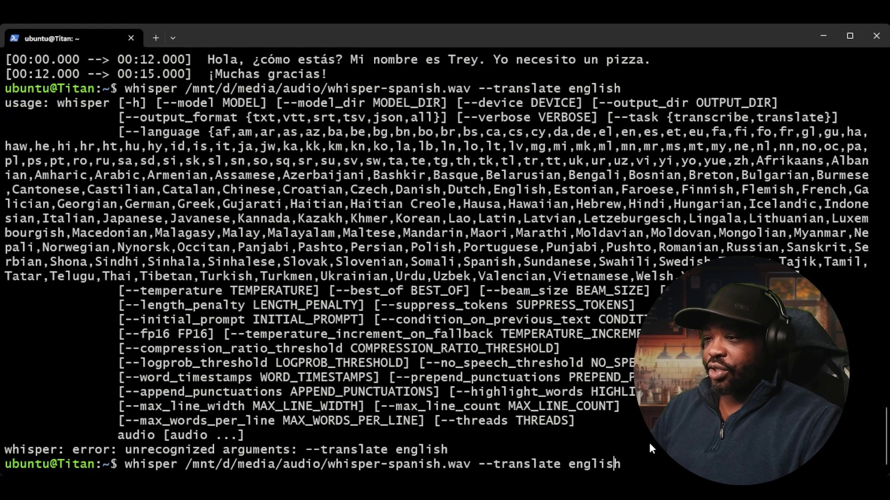
pyautogui.hotkey('ctrl', 'Left')
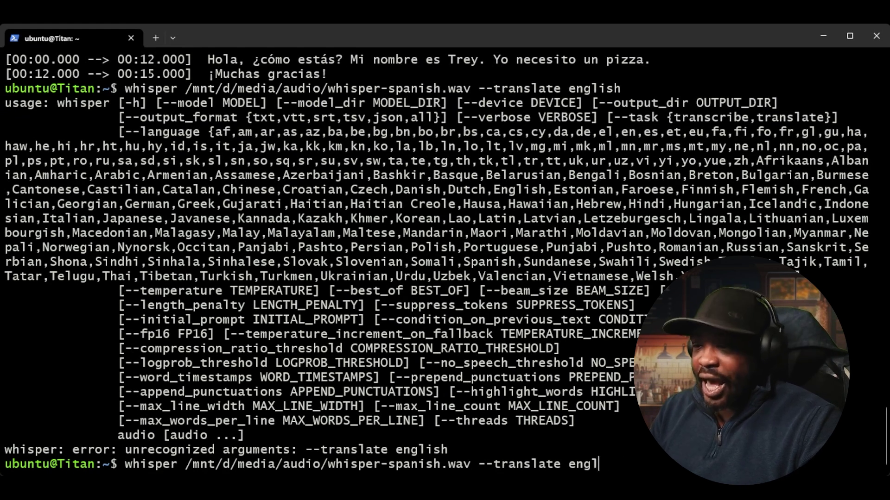
pyautogui.hotkey('ctrl', 'k')
pyautogui.press('BackSpace')
pyautogui.press('BackSpace')
pyautogui.press('BackSpace')
pyautogui.write('task')
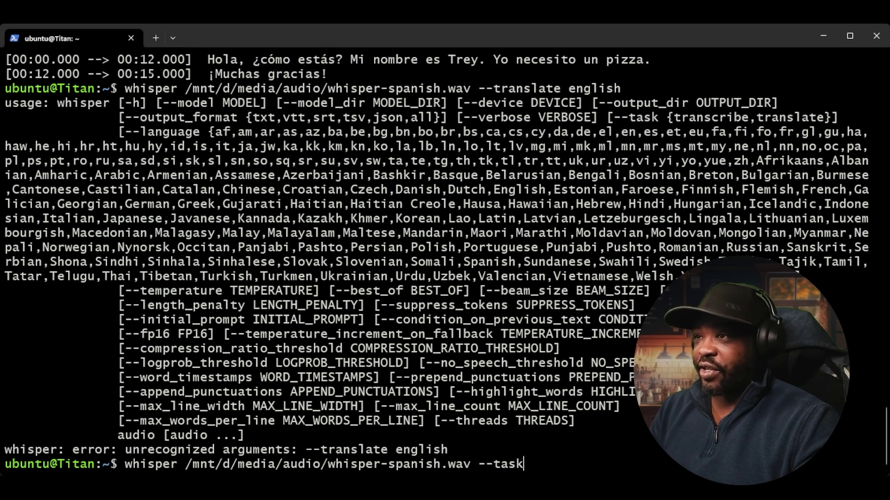
pyautogui.write(' english')
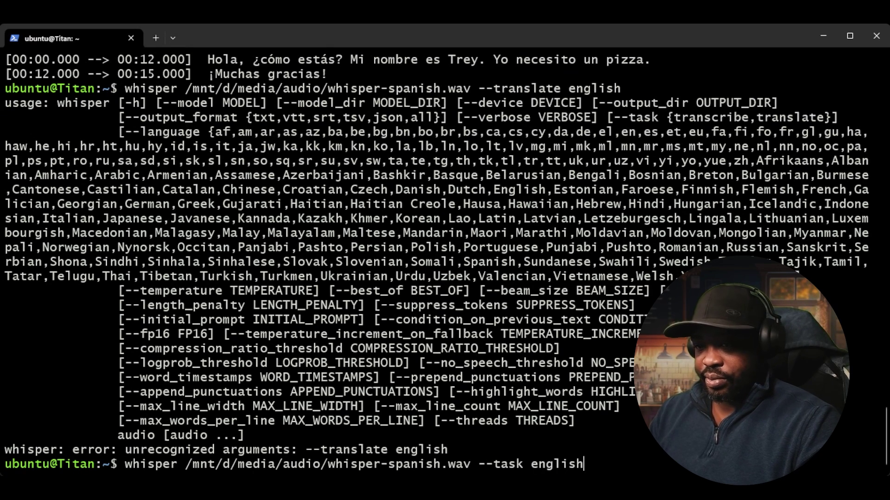
pyautogui.press('BackSpace')
pyautogui.press('BackSpace')
pyautogui.press('BackSpace')
pyautogui.press('BackSpace')
pyautogui.press('BackSpace')
pyautogui.press('BackSpace')
pyautogui.press('BackSpace')
pyautogui.write('translate')
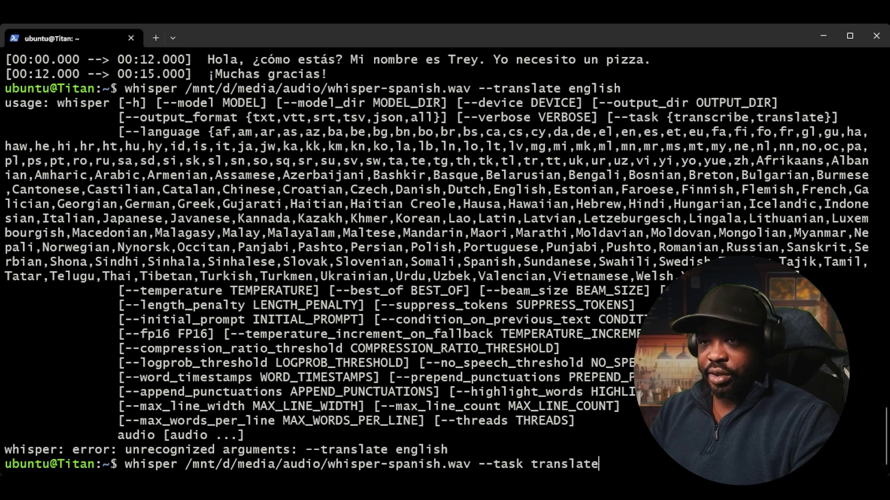
pyautogui.hotkey('ctrl', 'l')
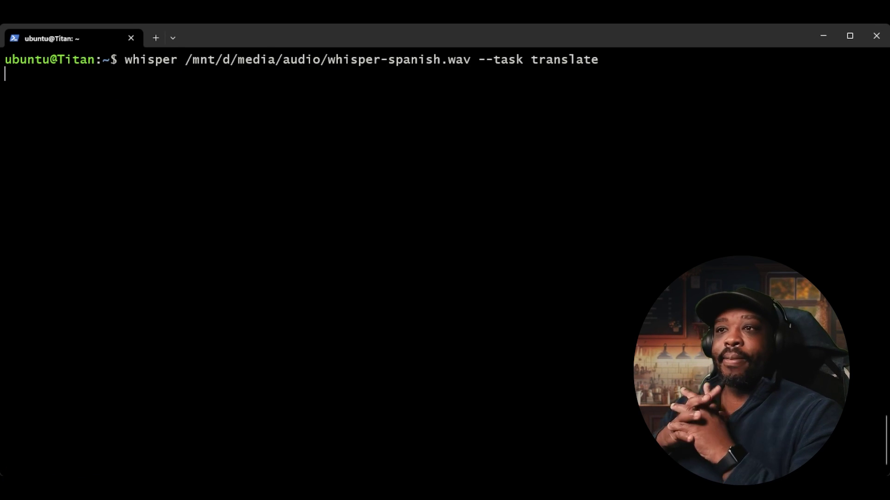